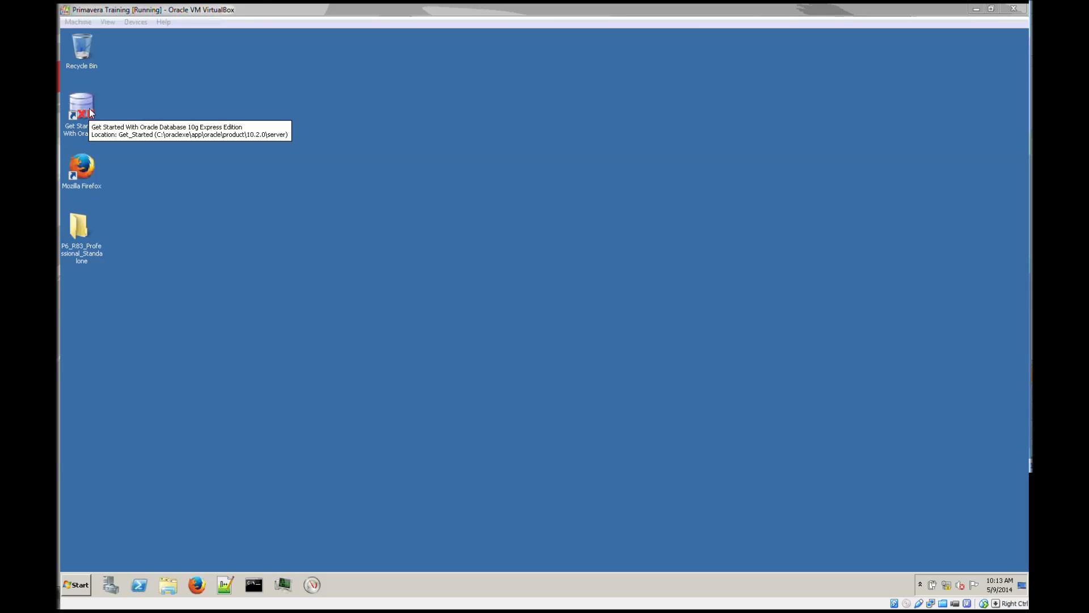
Launch P6 Professional R8.2, log in as admin to PMDB and acknowledge the startup warning.
{"action": "left_click", "coordinate": [84, 582]}
{"action": "left_click", "coordinate": [84, 583]}
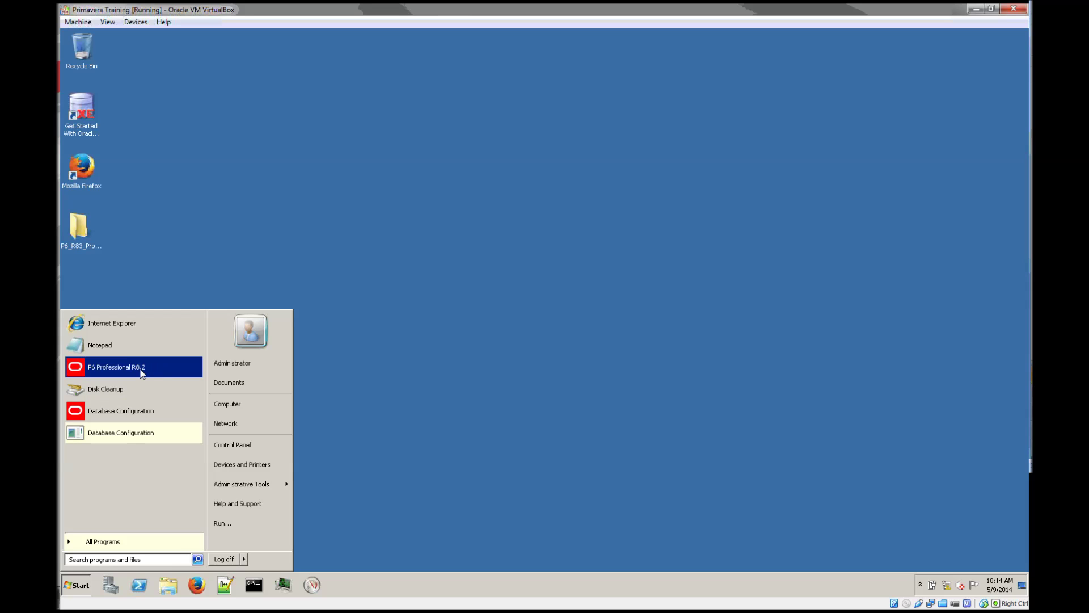
{"action": "left_click", "coordinate": [140, 370]}
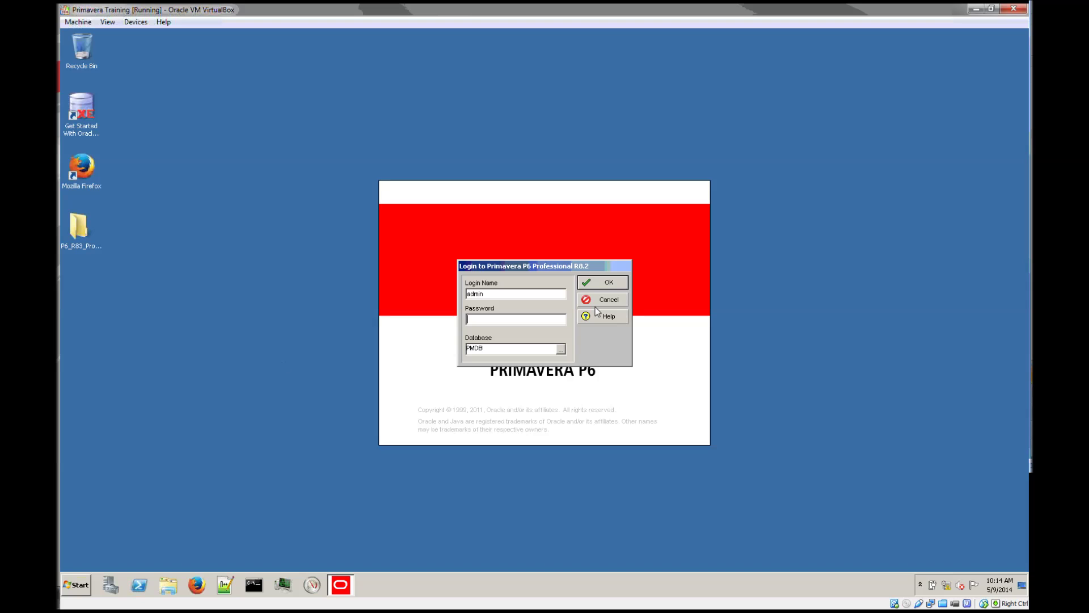
{"action": "type", "text": "admin"}
{"action": "key", "text": "Return"}
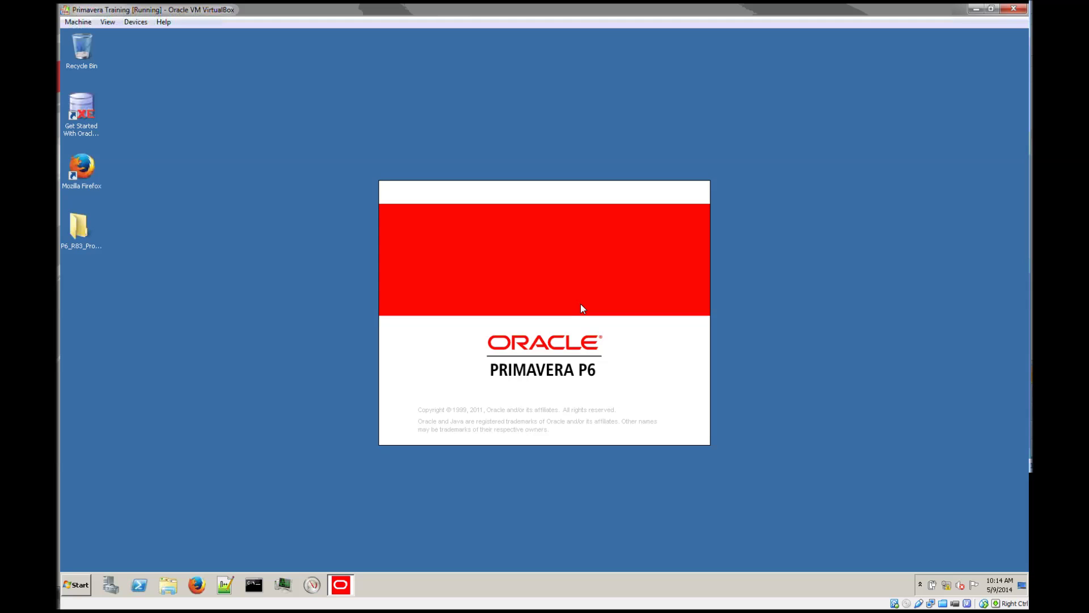
{"action": "left_click", "coordinate": [564, 342]}
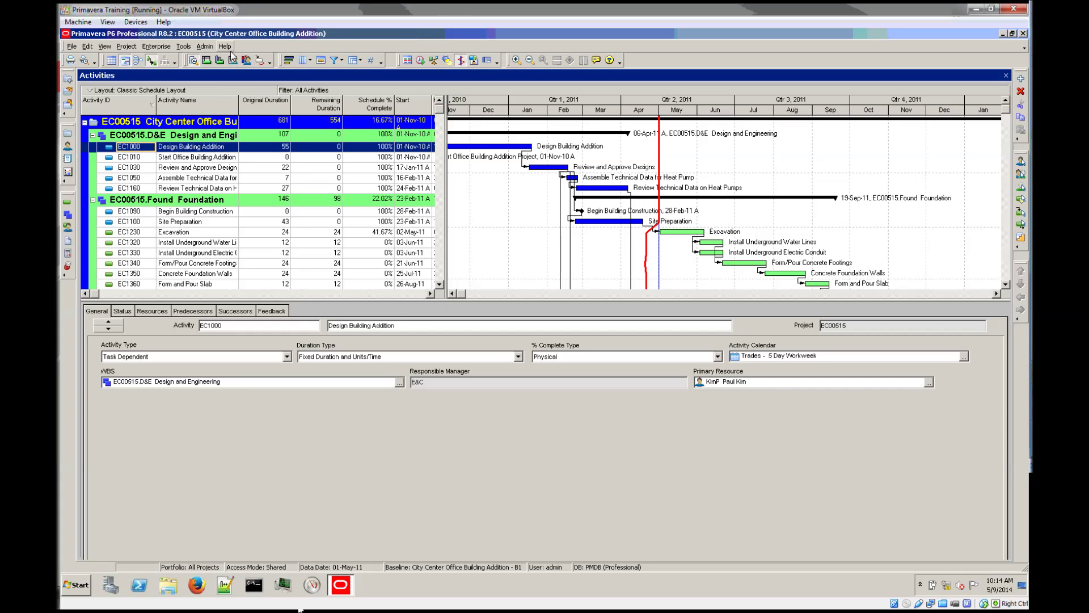
Check the current release under Help > About, then exit P6 Professional.
{"action": "left_click", "coordinate": [229, 48]}
{"action": "left_click", "coordinate": [252, 80]}
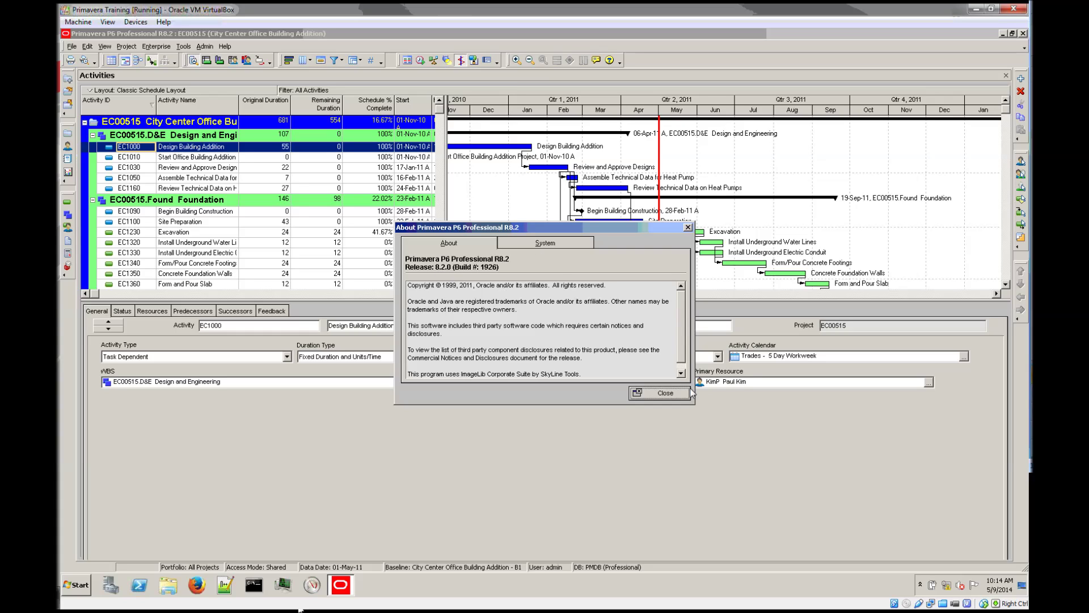
{"action": "left_click", "coordinate": [666, 393]}
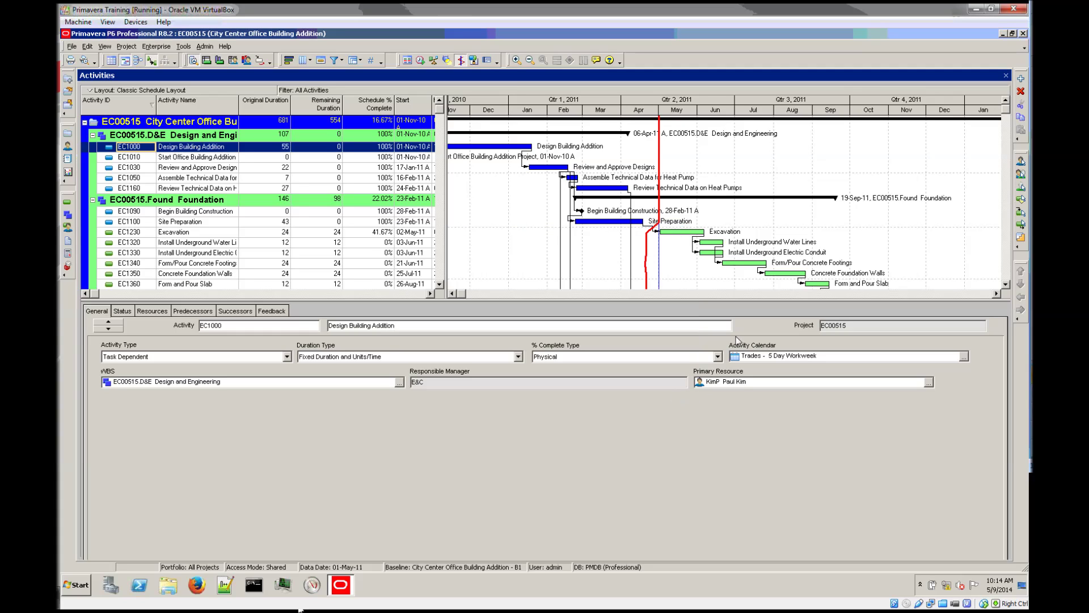
{"action": "left_click", "coordinate": [1023, 33]}
{"action": "left_click", "coordinate": [537, 338]}
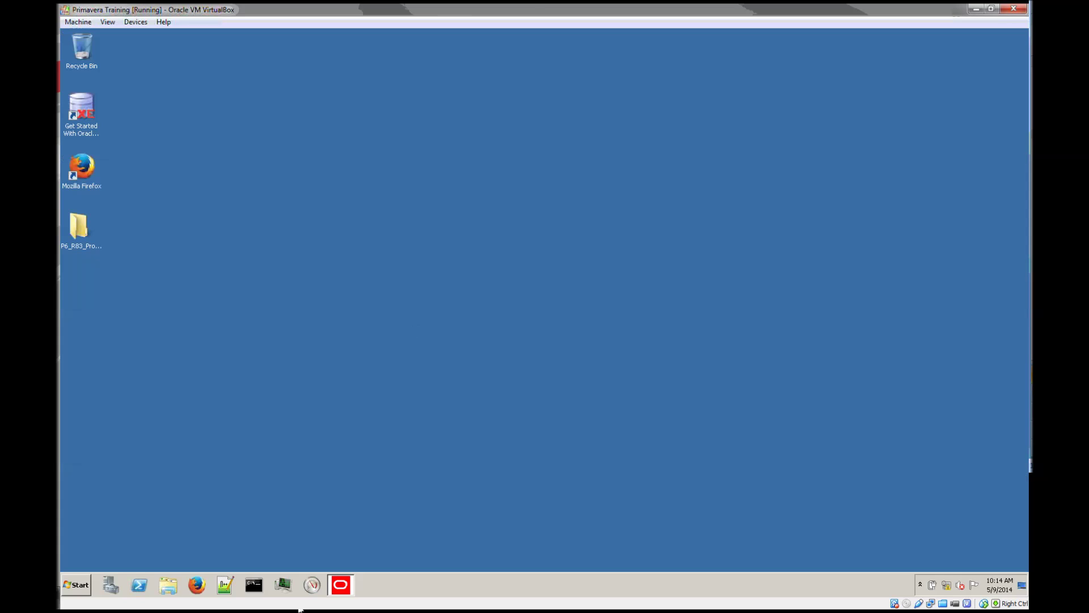
Open the P6_R83 database folder and select dbsetup.bat.
{"action": "double_click", "coordinate": [72, 235]}
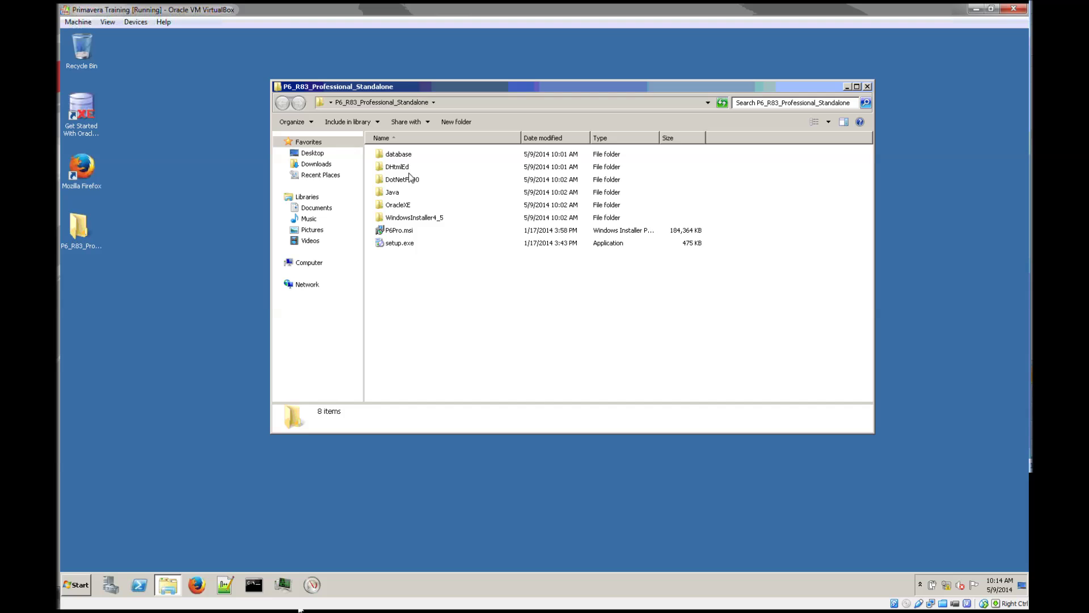
{"action": "double_click", "coordinate": [407, 154]}
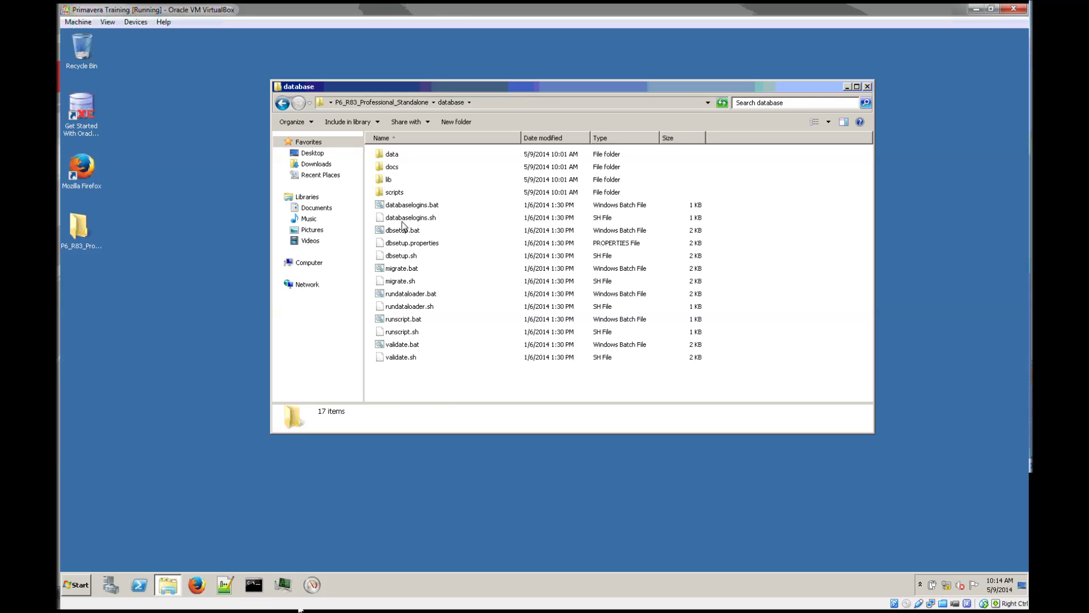
{"action": "left_click", "coordinate": [404, 230]}
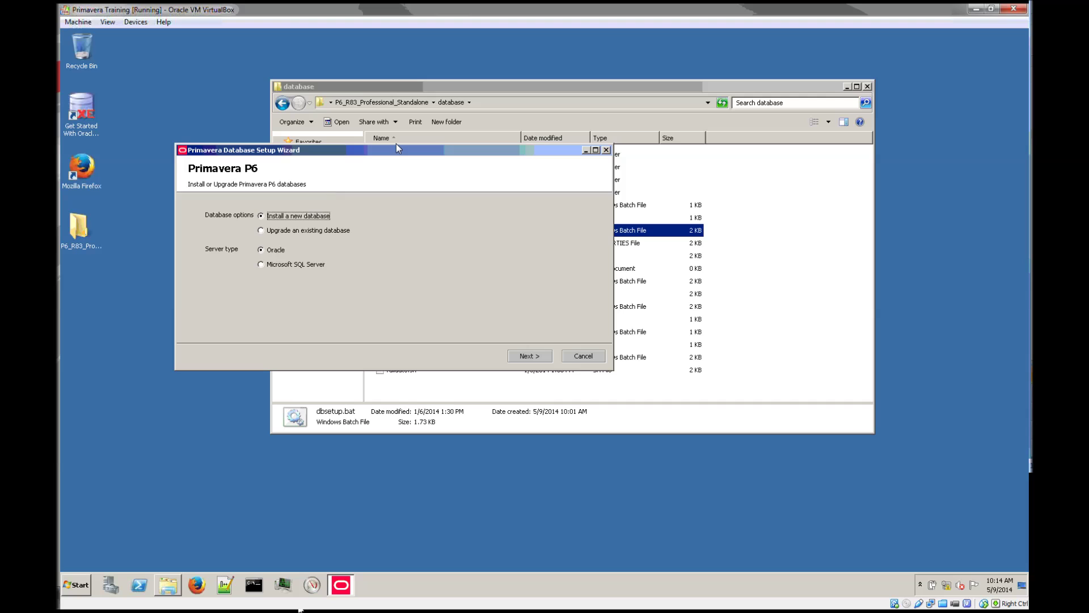
Choose to upgrade an existing database in the setup wizard.
{"action": "left_click_drag", "start_coordinate": [394, 155], "coordinate": [360, 220]}
{"action": "left_click", "coordinate": [230, 295]}
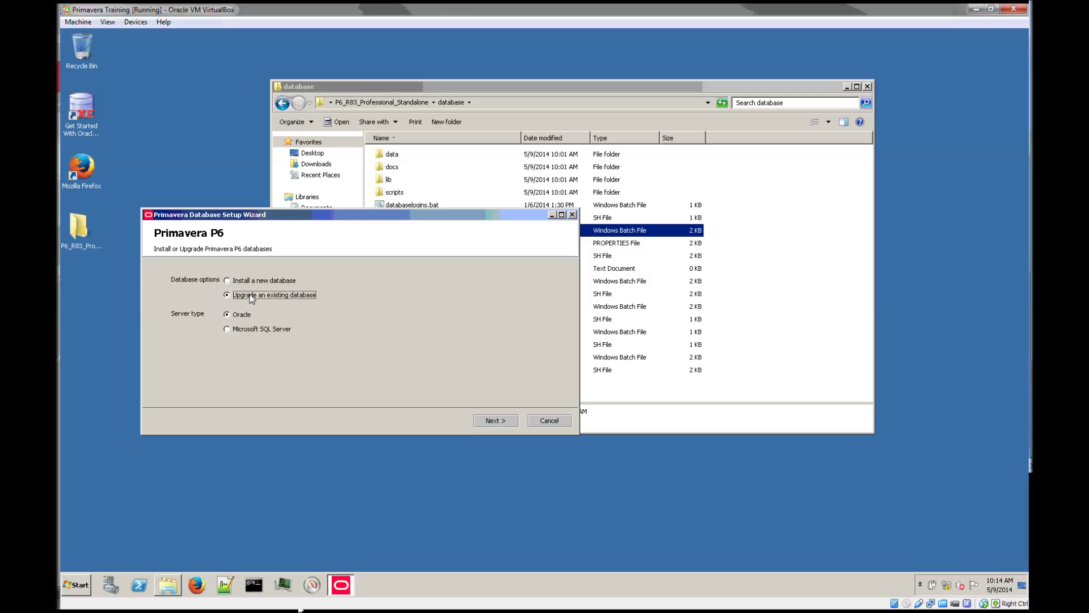
{"action": "left_click", "coordinate": [501, 420]}
Enter the admin password and SID XE, then dismiss the missing DBMS_REPUTIL permission error.
{"action": "left_click", "coordinate": [287, 299]}
{"action": "type", "text": "admuser"}
{"action": "key", "text": "Tab"}
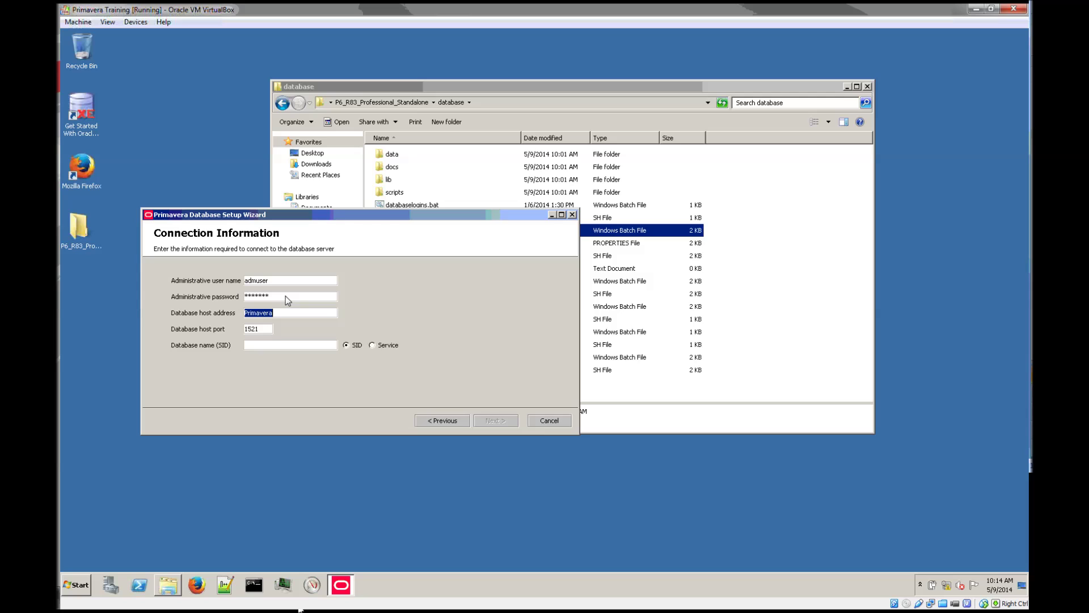
{"action": "key", "text": "Tab"}
{"action": "left_click", "coordinate": [287, 346]}
{"action": "type", "text": "XE"}
{"action": "left_click", "coordinate": [487, 421]}
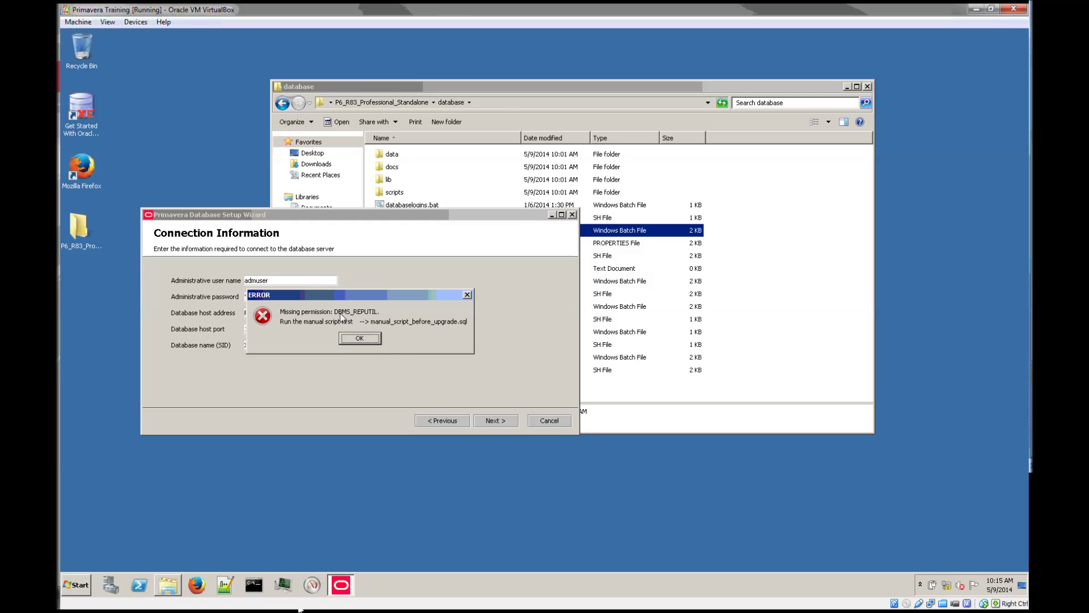
{"action": "left_click", "coordinate": [367, 336]}
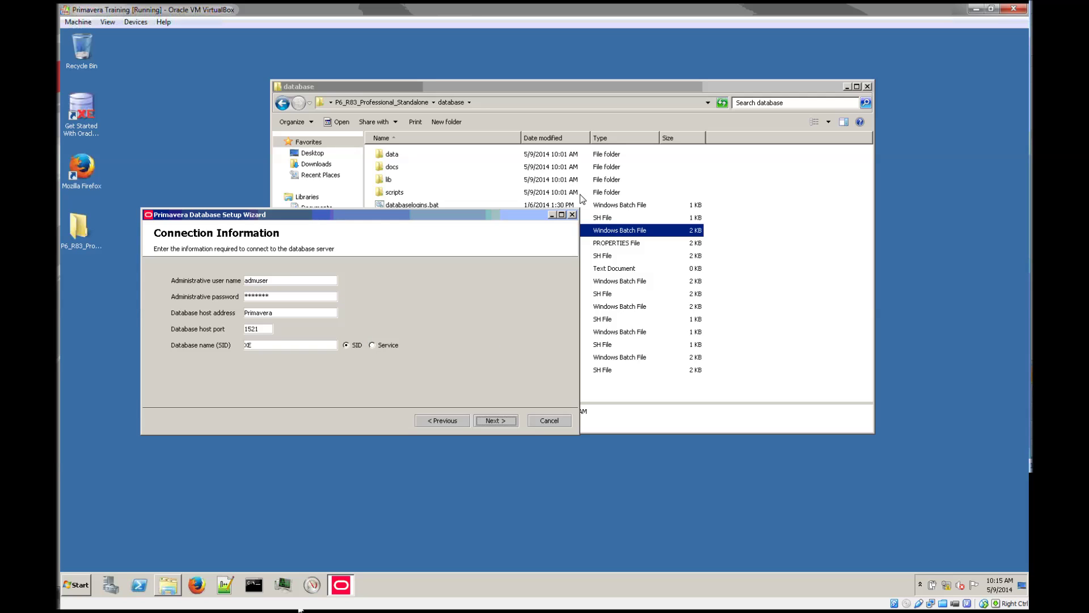
{"action": "double_click", "coordinate": [391, 193]}
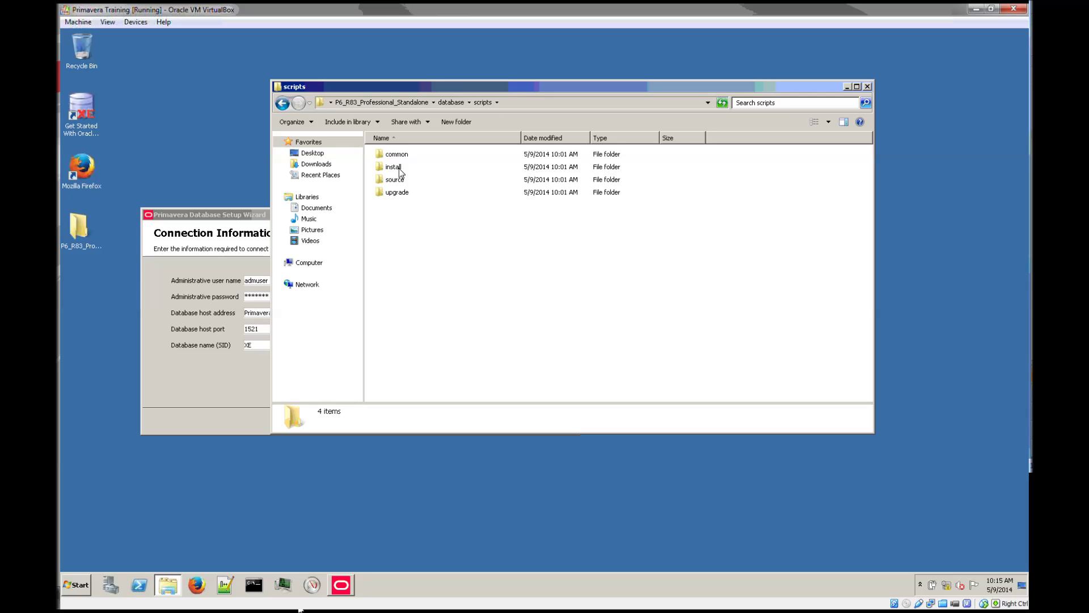
Open install\PPM_08_03_00 and read manual_script_before_upgrade.sql in a text editor.
{"action": "double_click", "coordinate": [395, 166]}
{"action": "double_click", "coordinate": [416, 154]}
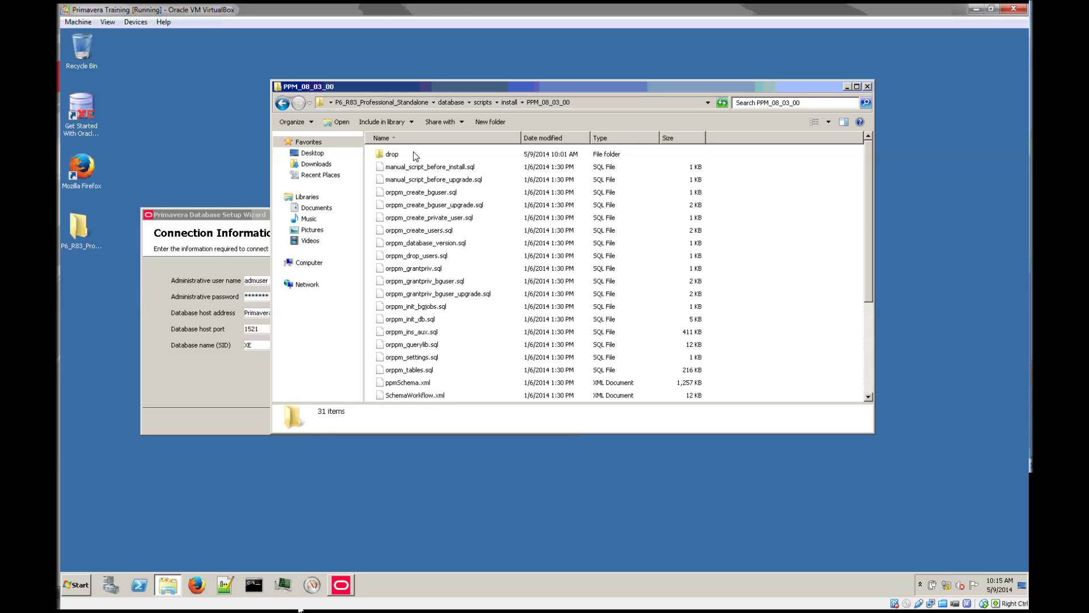
{"action": "left_click", "coordinate": [405, 179]}
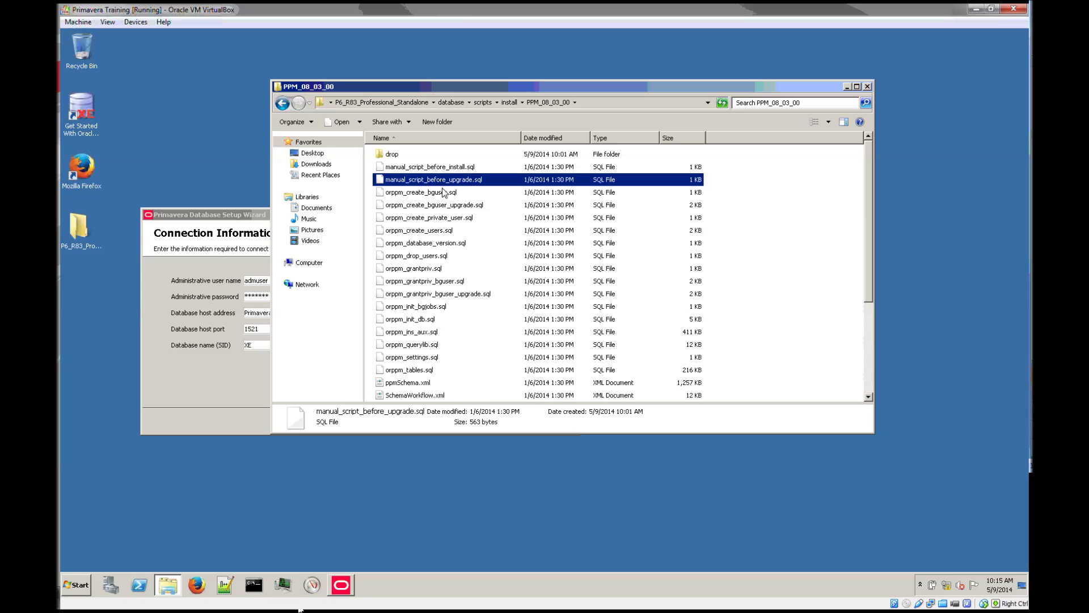
{"action": "right_click", "coordinate": [448, 182]}
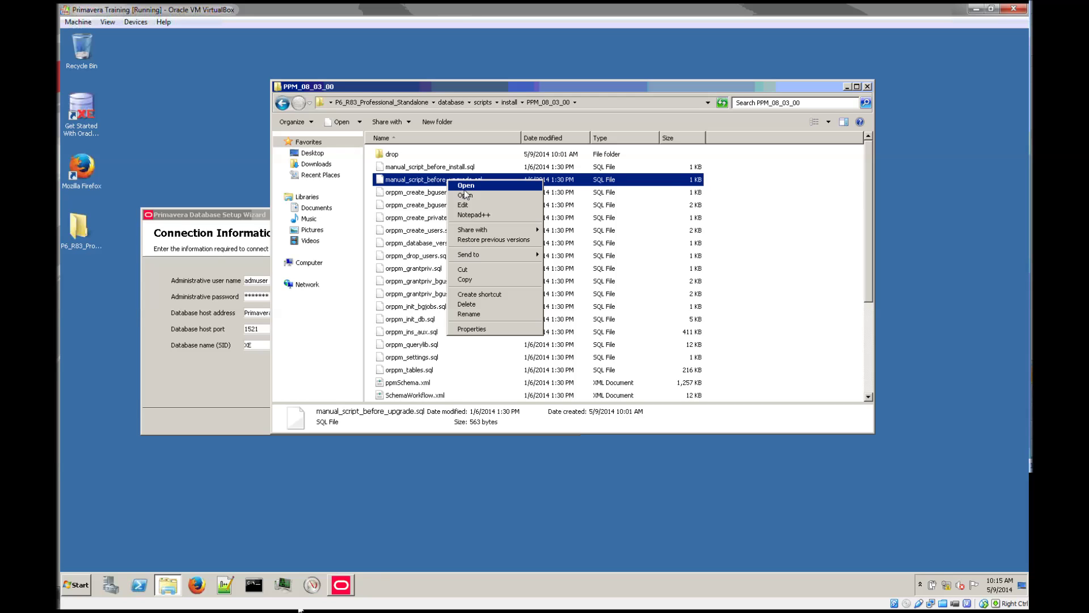
{"action": "left_click", "coordinate": [467, 206]}
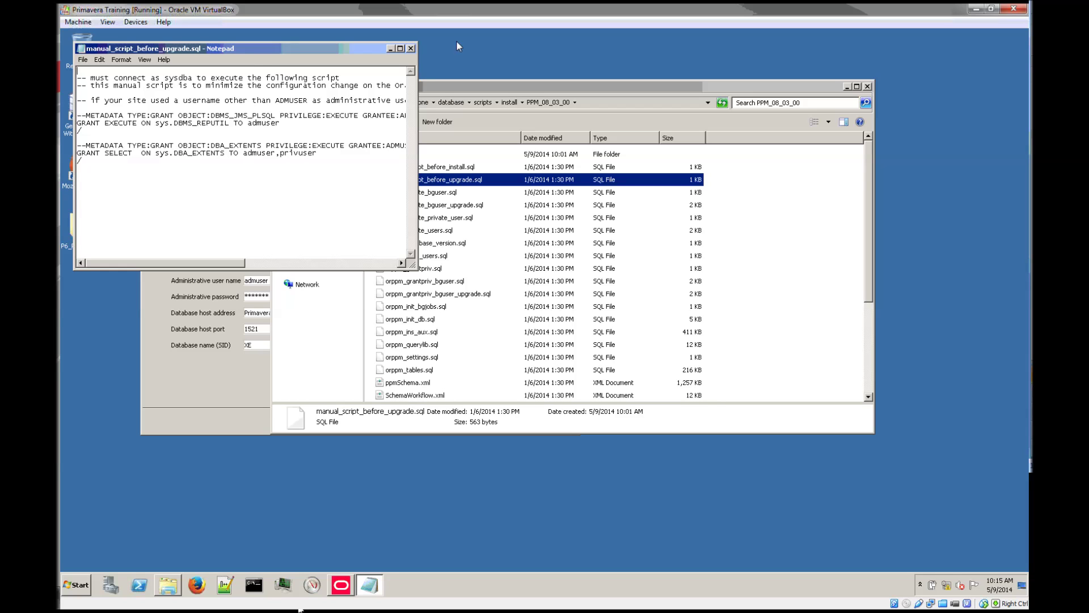
{"action": "left_click", "coordinate": [411, 49]}
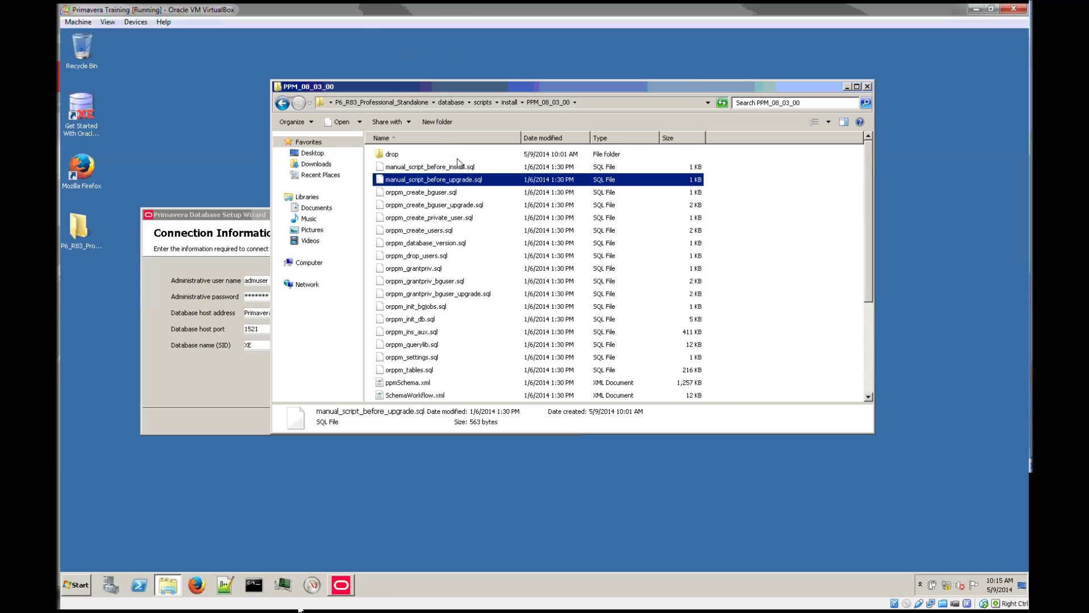
{"action": "left_click", "coordinate": [586, 105]}
{"action": "key", "text": "ctrl+c"}
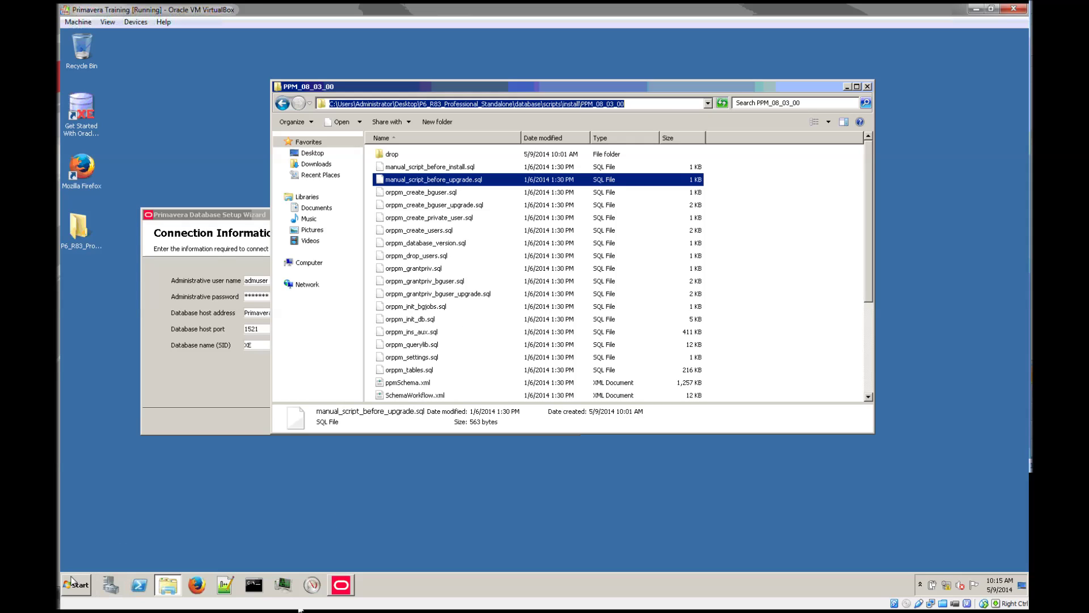
Paste the install scripts folder path plus a backslash into a new Notepad++ tab.
{"action": "left_click", "coordinate": [225, 585]}
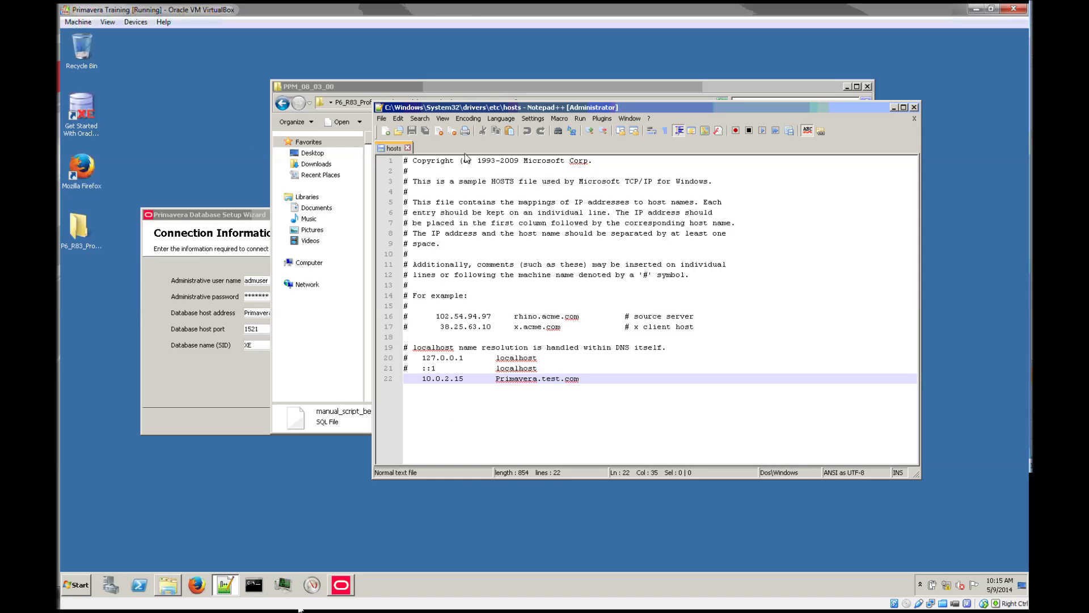
{"action": "double_click", "coordinate": [465, 149]}
{"action": "key", "text": "ctrl+v"}
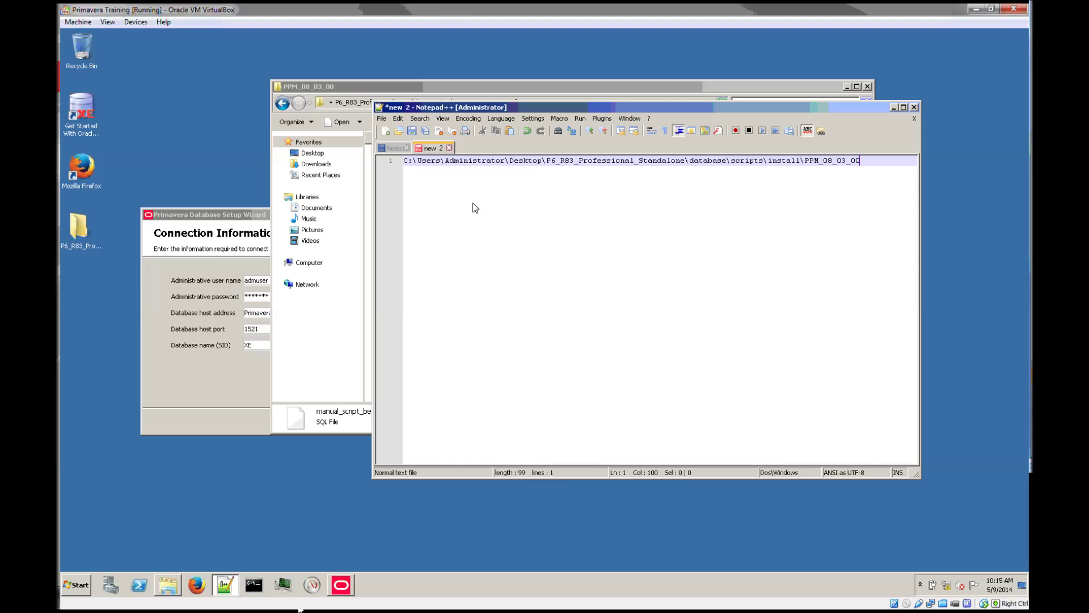
{"action": "type", "text": "\\"}
Append manual_script_before_upgrade.sql to the path, prefix it with @, and select the line.
{"action": "left_click", "coordinate": [615, 87]}
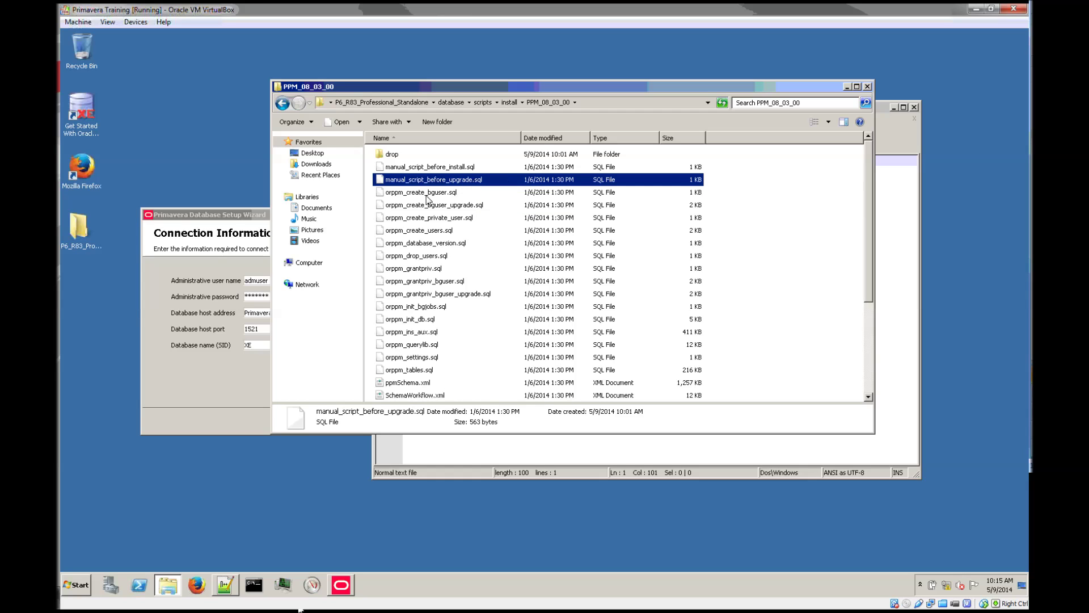
{"action": "left_click", "coordinate": [456, 192]}
{"action": "left_click", "coordinate": [440, 183]}
{"action": "left_click", "coordinate": [440, 182]}
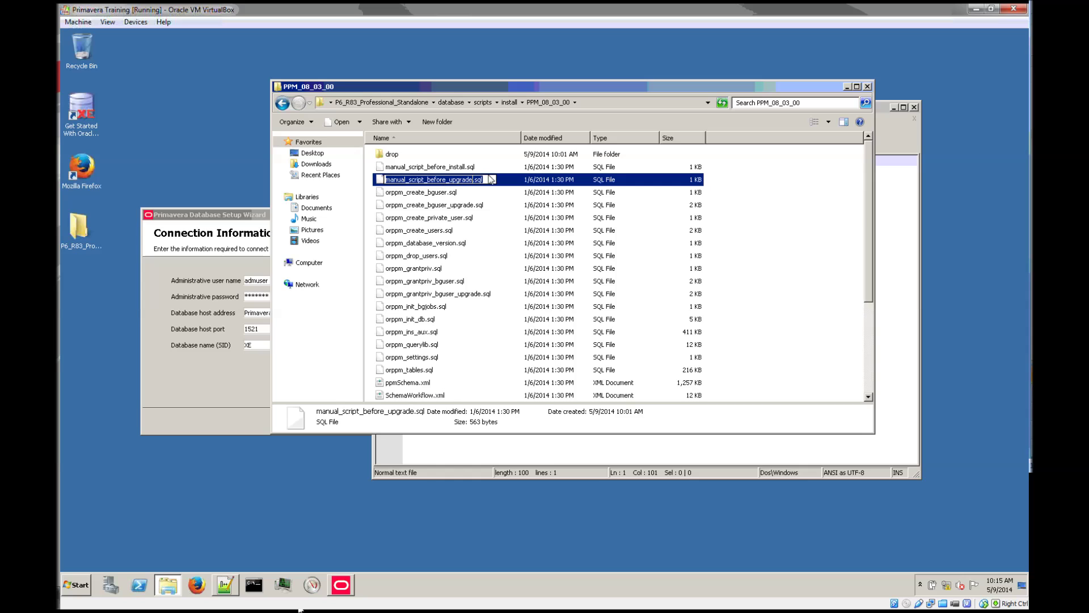
{"action": "left_click", "coordinate": [906, 298]}
{"action": "type", "text": "manual_script_before_upgrade.sql"}
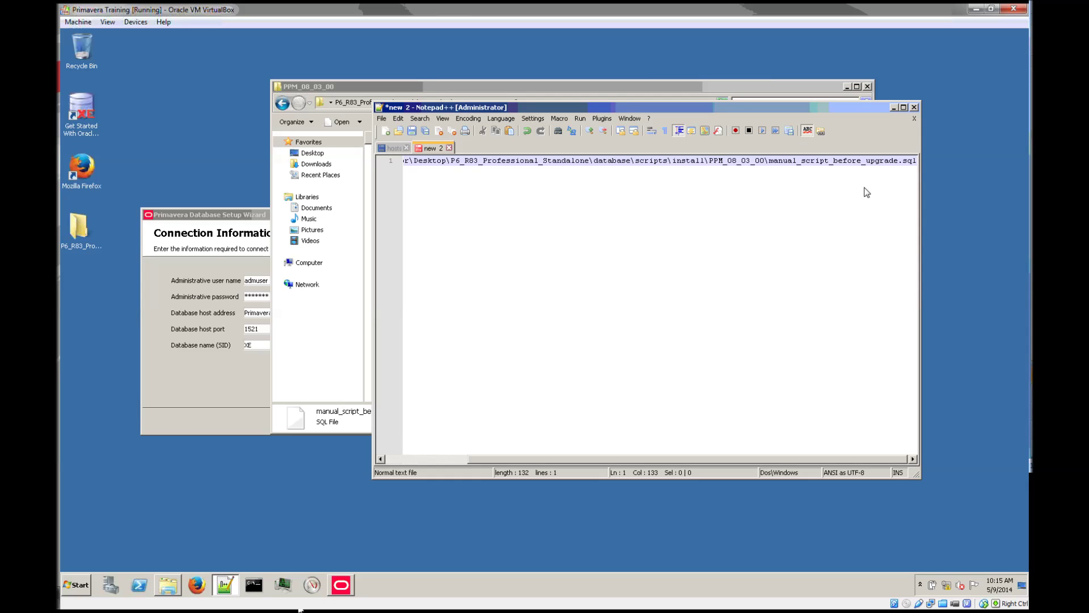
{"action": "key", "text": "Home"}
{"action": "type", "text": "@"}
{"action": "key", "text": "ctrl+a"}
{"action": "key", "text": "ctrl+c"}
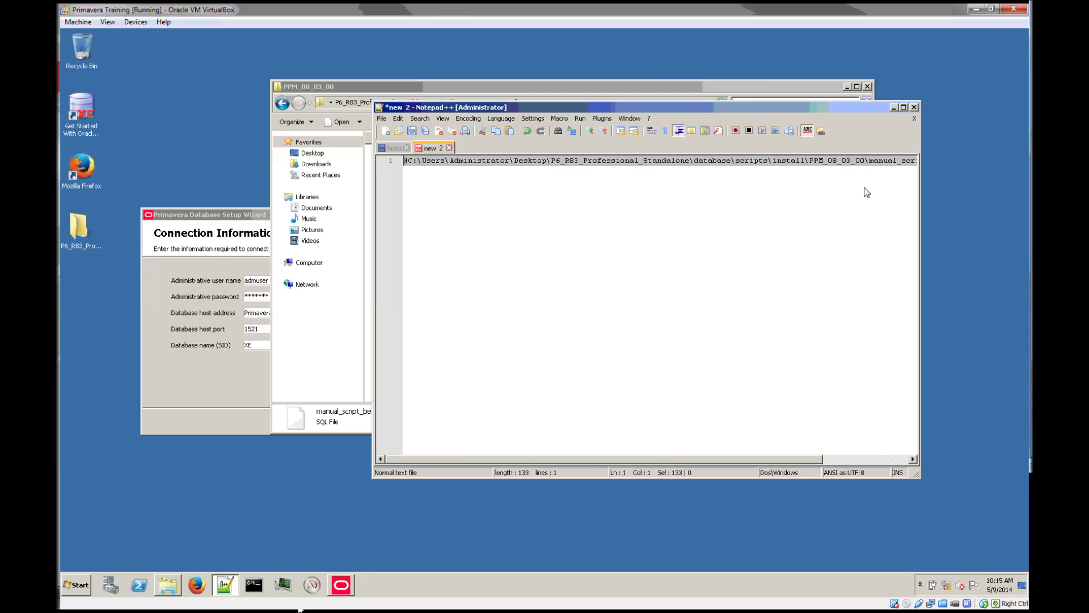
{"action": "left_click", "coordinate": [253, 584]}
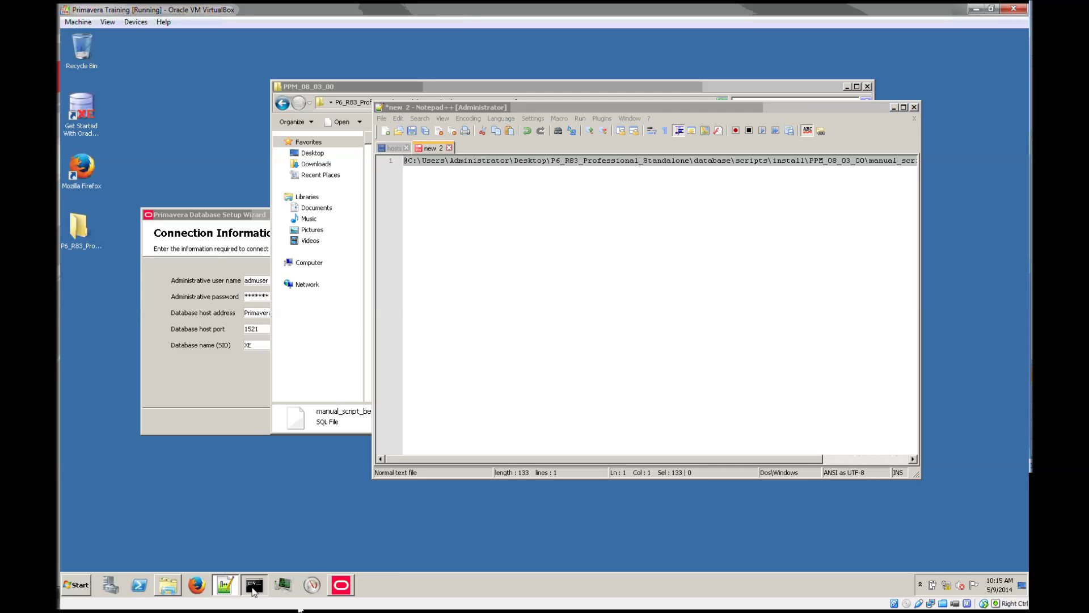
Connect to the database with 'sqlplus / as sysdba' in Command Prompt.
{"action": "type", "text": "sqlplus"}
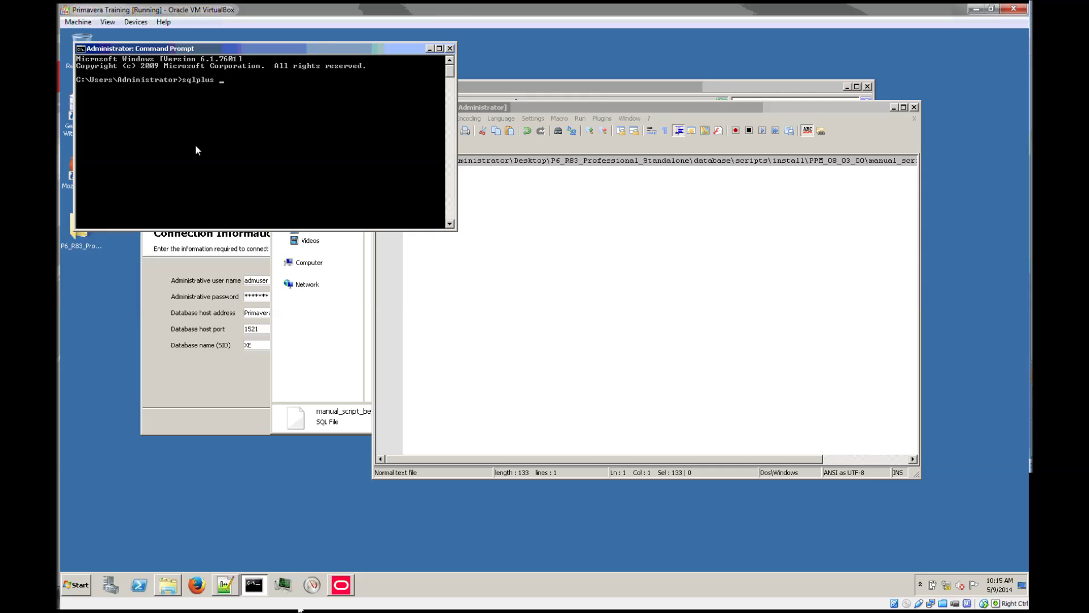
{"action": "type", "text": " / sysdba"}
{"action": "left_click_drag", "start_coordinate": [326, 50], "coordinate": [344, 289]}
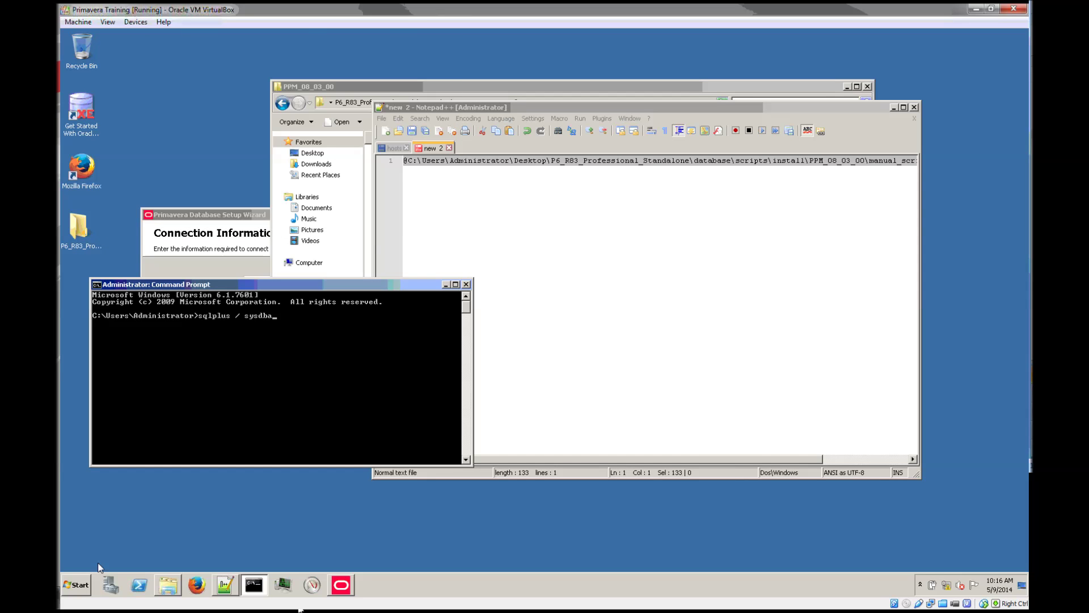
{"action": "key", "text": "Return"}
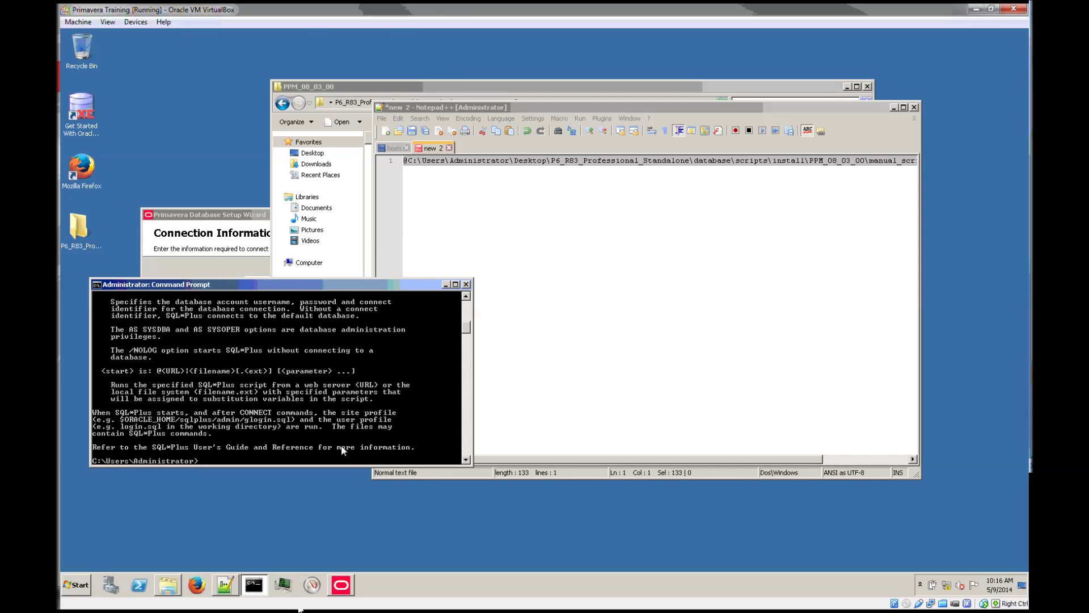
{"action": "scroll", "coordinate": [341, 436], "scroll_direction": "up", "scroll_amount": 10}
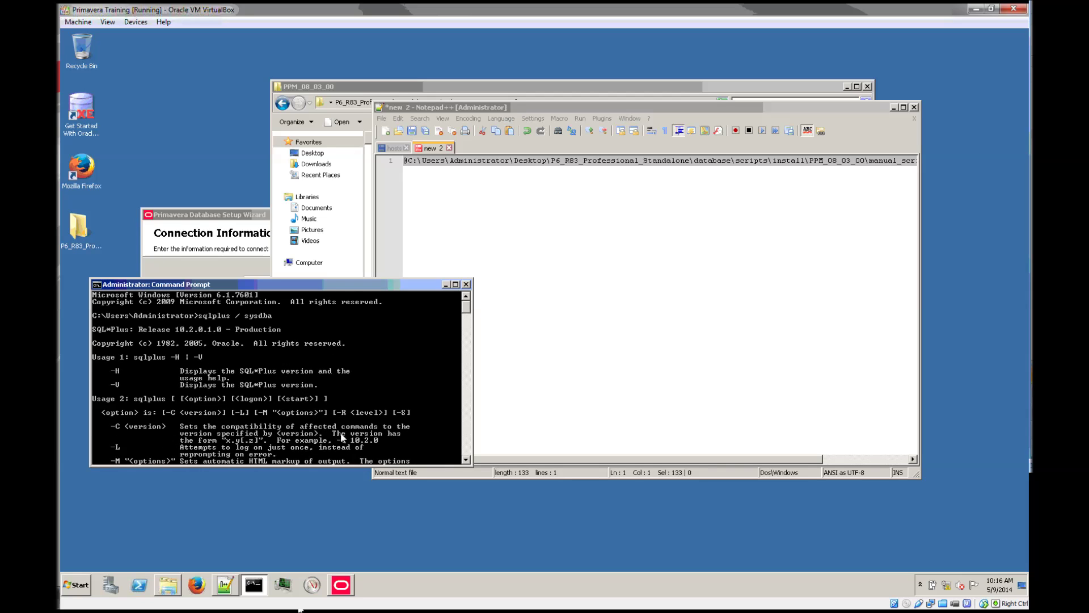
{"action": "scroll", "coordinate": [341, 437], "scroll_direction": "down", "scroll_amount": 10}
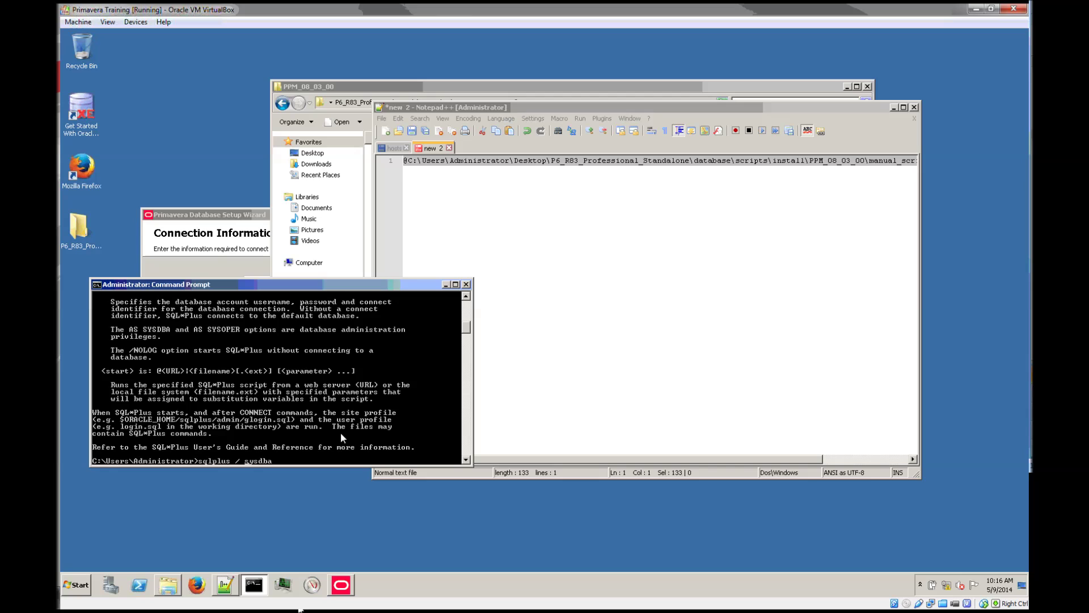
{"action": "key", "text": "Left"}
{"action": "key", "text": "Left"}
{"action": "key", "text": "Left"}
{"action": "key", "text": "Left"}
{"action": "key", "text": "Left"}
{"action": "key", "text": "Left"}
{"action": "type", "text": "as"}
{"action": "key", "text": "Return"}
{"action": "right_click", "coordinate": [340, 433]}
{"action": "left_click", "coordinate": [342, 437]}
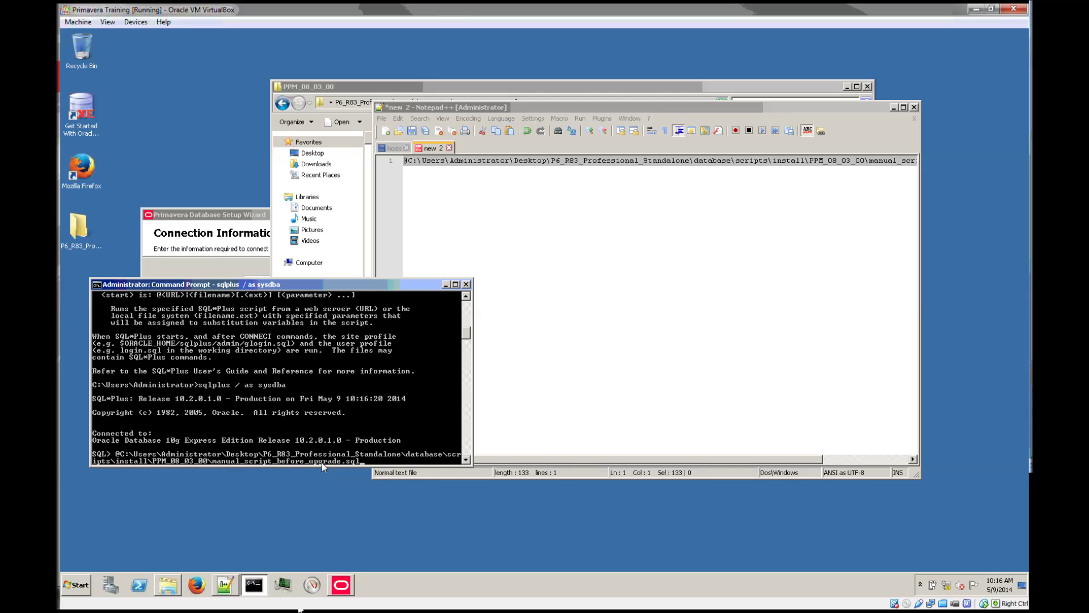
{"action": "key", "text": "Return"}
{"action": "left_click", "coordinate": [237, 254]}
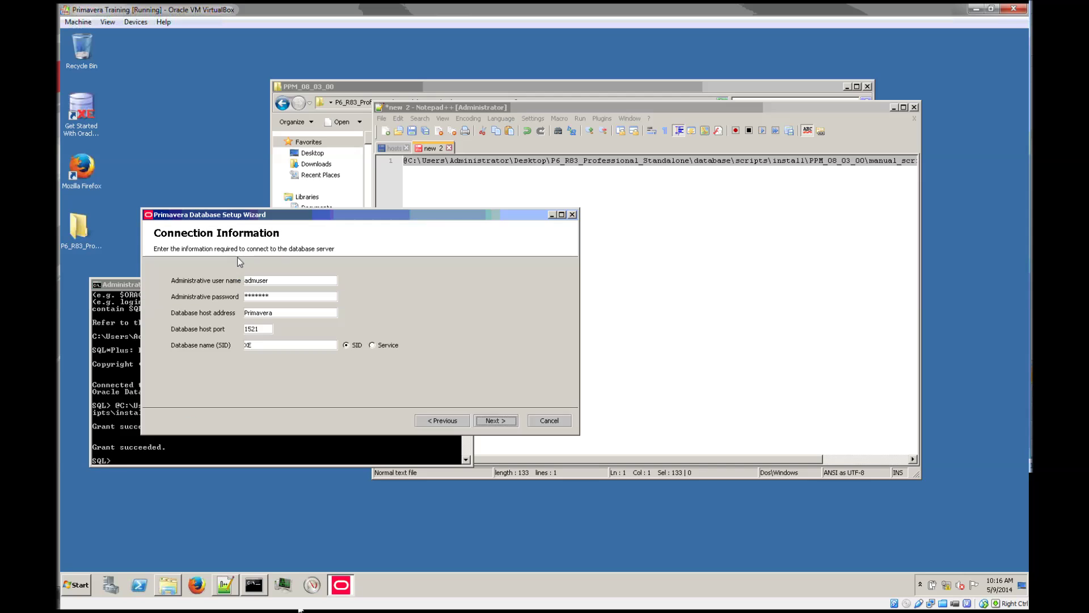
Supply the background job user password, confirm 'Yes, upgrade my database' and start the upgrade.
{"action": "left_click", "coordinate": [495, 421]}
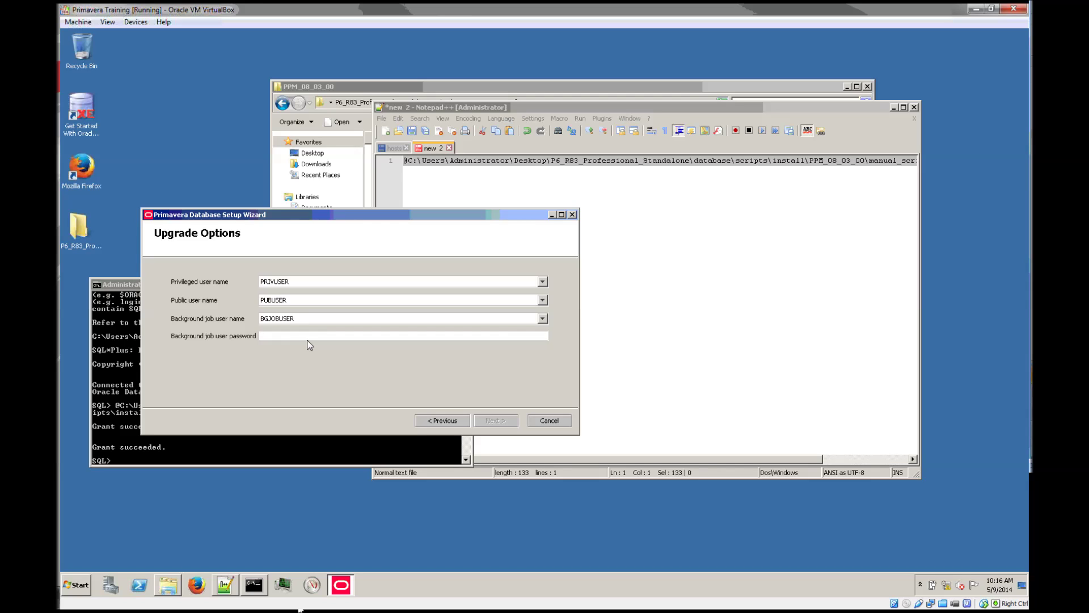
{"action": "type", "text": "bgj"}
{"action": "left_click", "coordinate": [506, 420]}
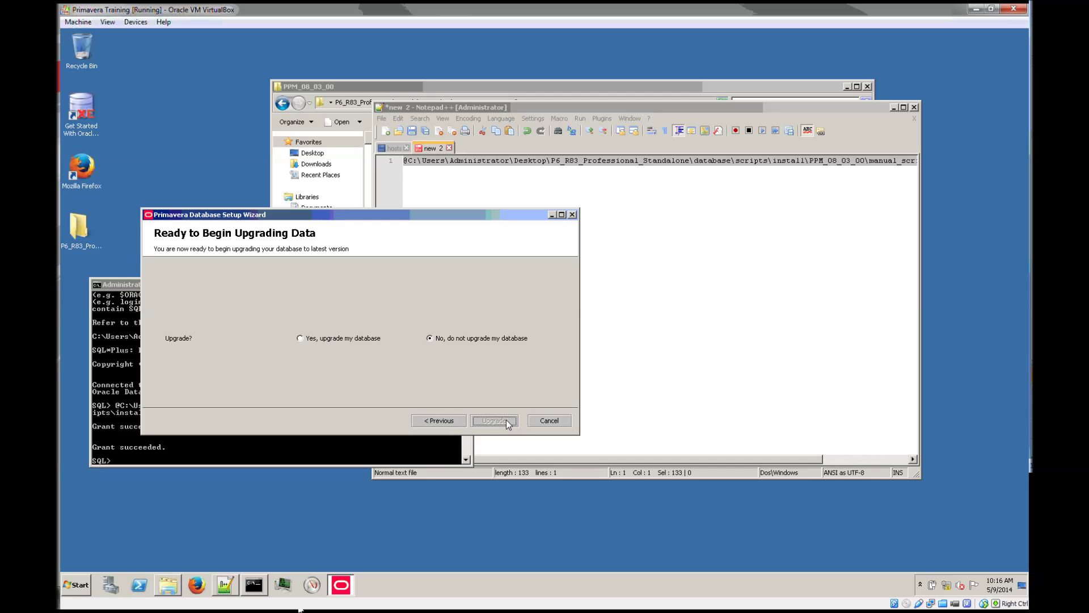
{"action": "left_click", "coordinate": [365, 339]}
{"action": "left_click", "coordinate": [506, 421]}
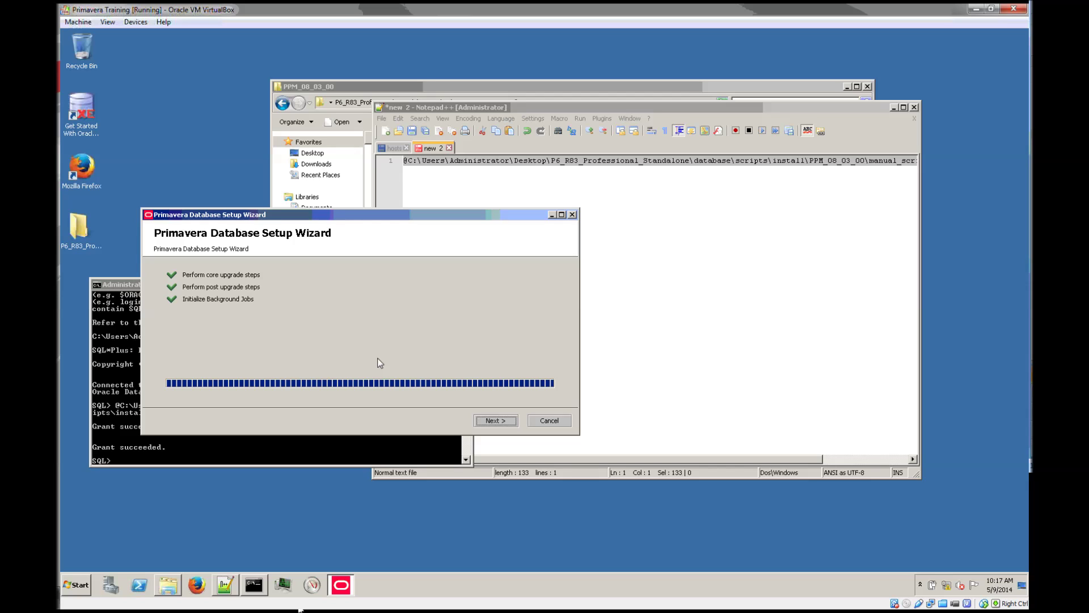
After core, post-upgrade and background-job stages complete, finish and close the setup wizard.
{"action": "left_click", "coordinate": [485, 418]}
{"action": "left_click", "coordinate": [503, 421]}
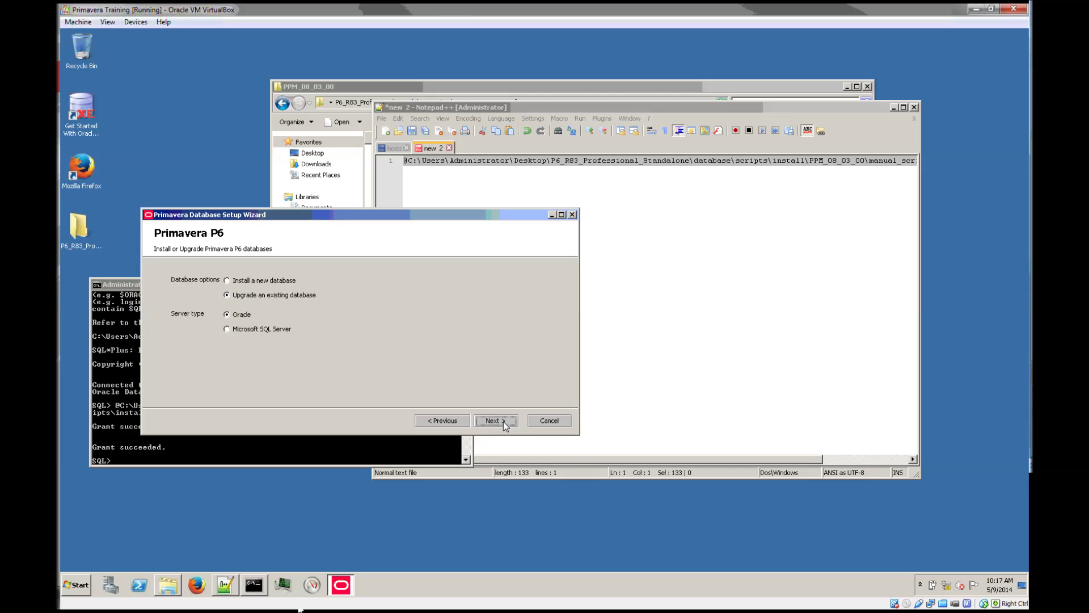
{"action": "left_click", "coordinate": [543, 421]}
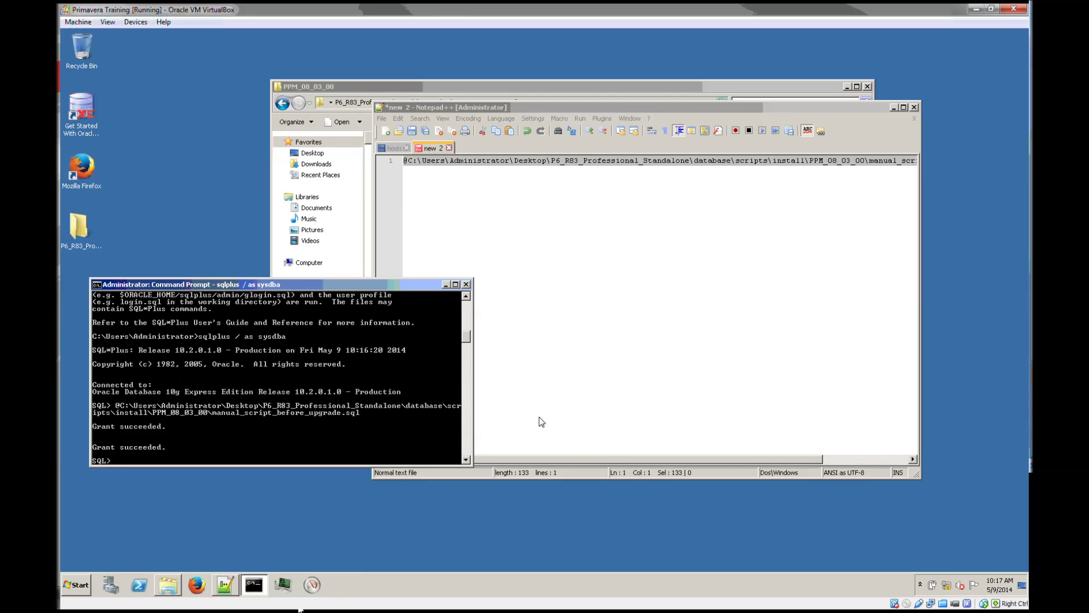
Relaunch P6 Professional R8.2 as admin and inspect the database version mismatch warning.
{"action": "left_click_drag", "start_coordinate": [244, 284], "coordinate": [321, 360]}
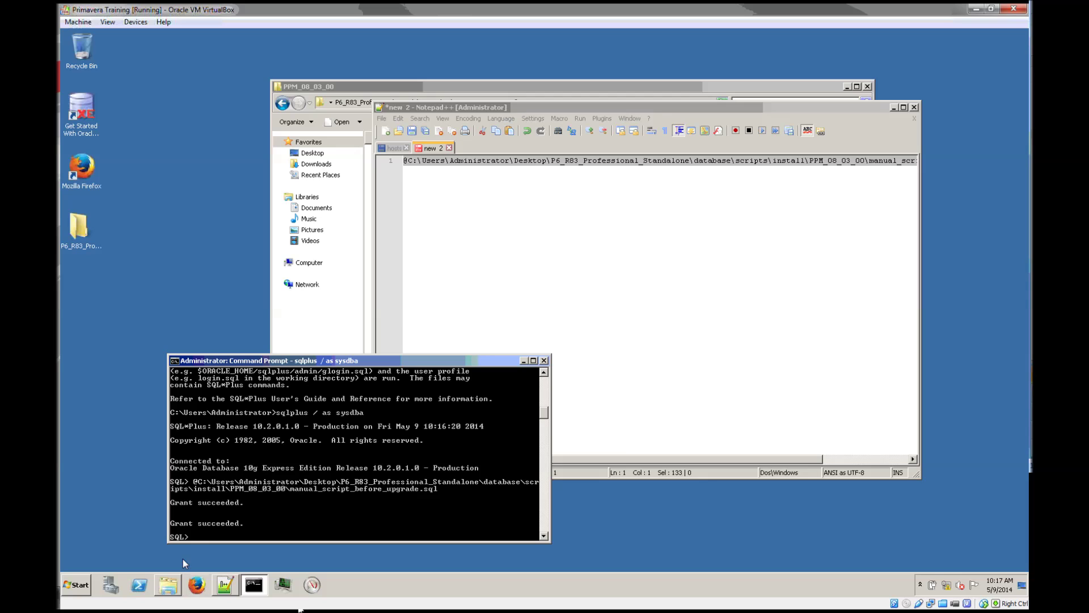
{"action": "left_click", "coordinate": [77, 585]}
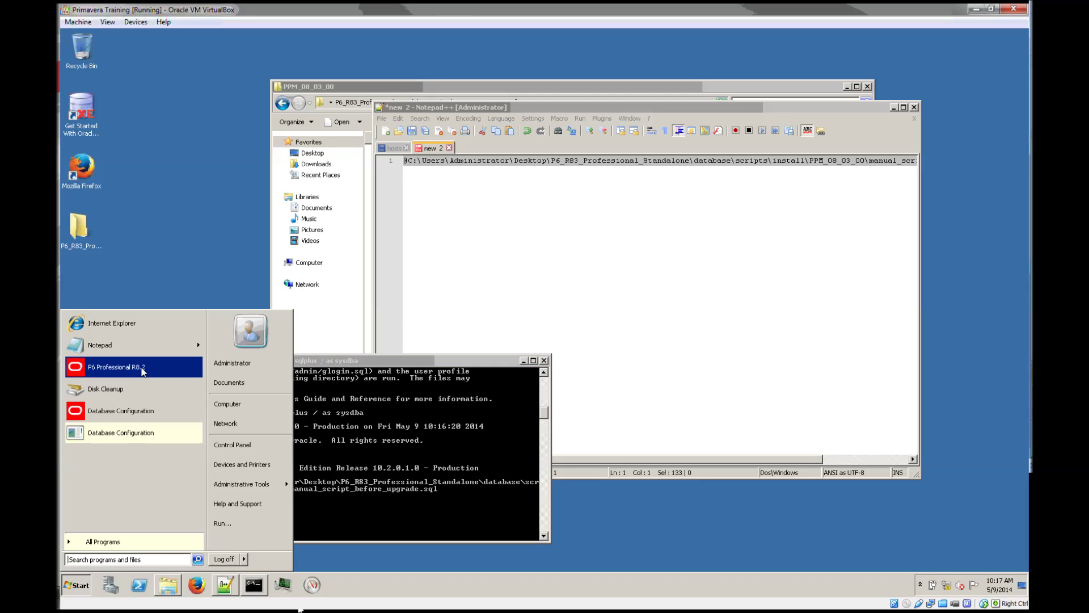
{"action": "left_click", "coordinate": [142, 368]}
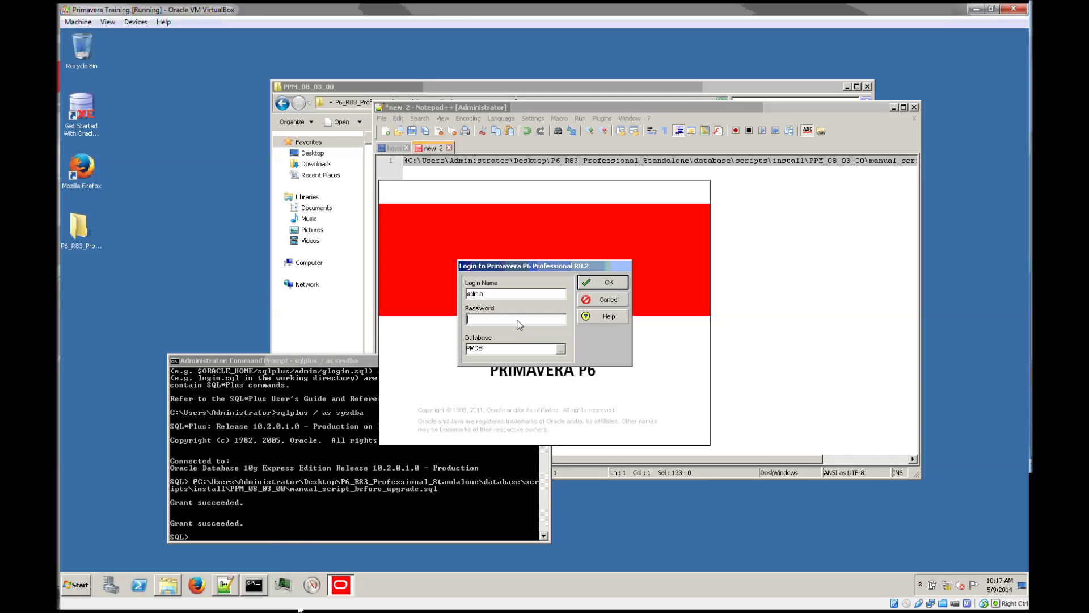
{"action": "type", "text": "admin"}
{"action": "key", "text": "Return"}
{"action": "left_click_drag", "start_coordinate": [505, 316], "coordinate": [556, 319]}
{"action": "left_click_drag", "start_coordinate": [497, 334], "coordinate": [551, 336]}
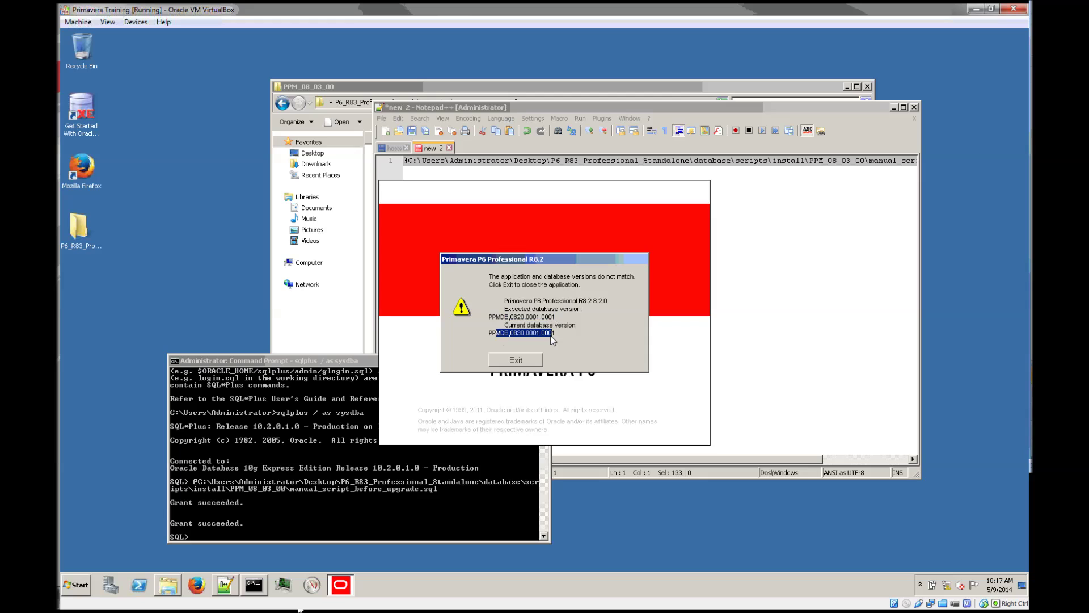
Exit the mismatch message, close Notepad++ without saving, and close the PPM_08_03_00 folder.
{"action": "left_click", "coordinate": [516, 359]}
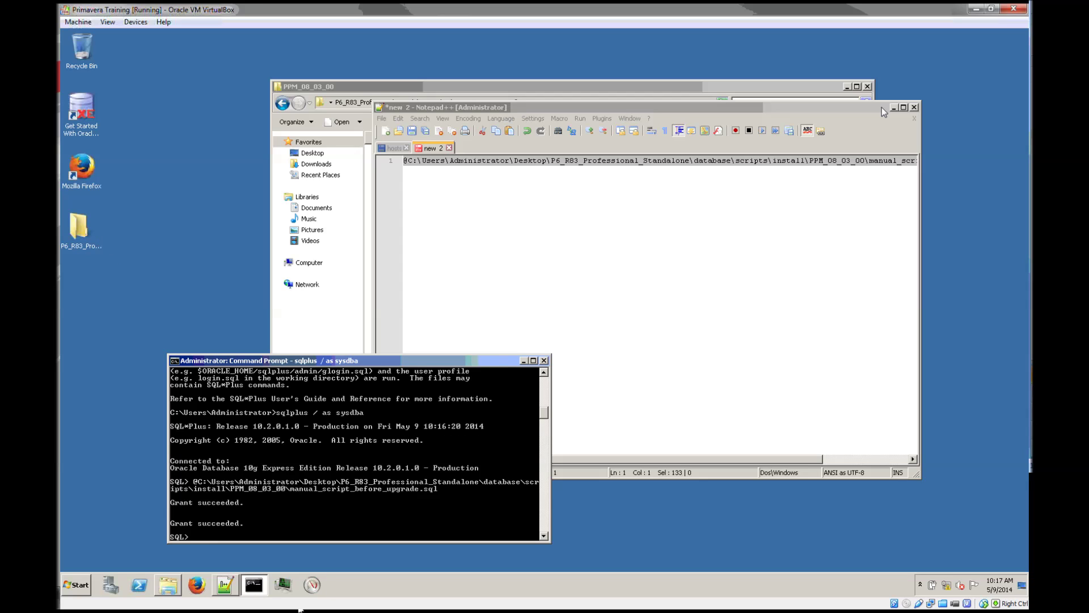
{"action": "left_click", "coordinate": [914, 107]}
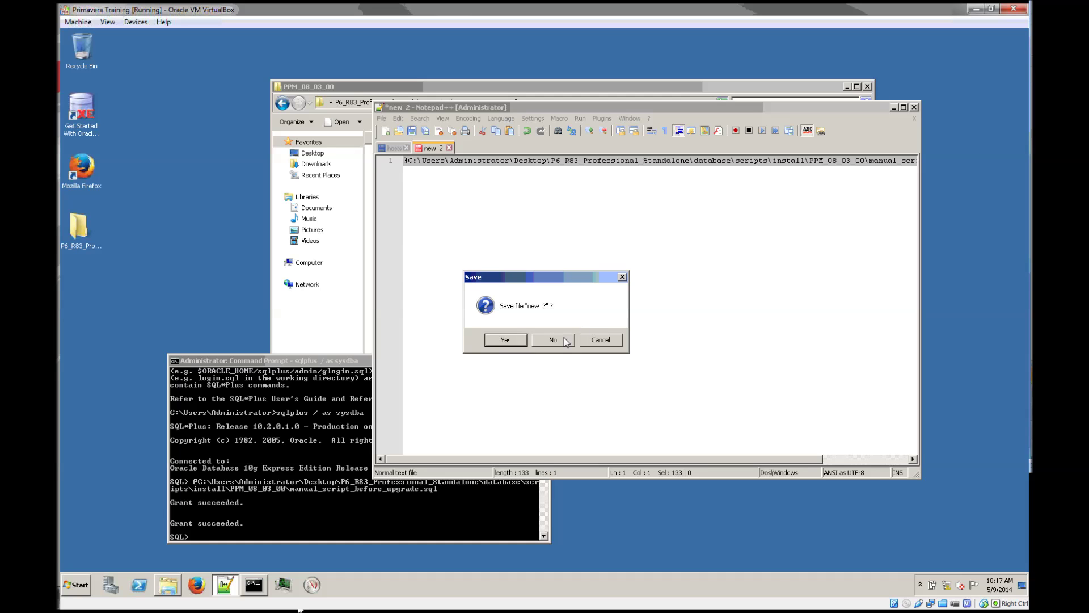
{"action": "left_click", "coordinate": [565, 341]}
{"action": "left_click", "coordinate": [868, 86]}
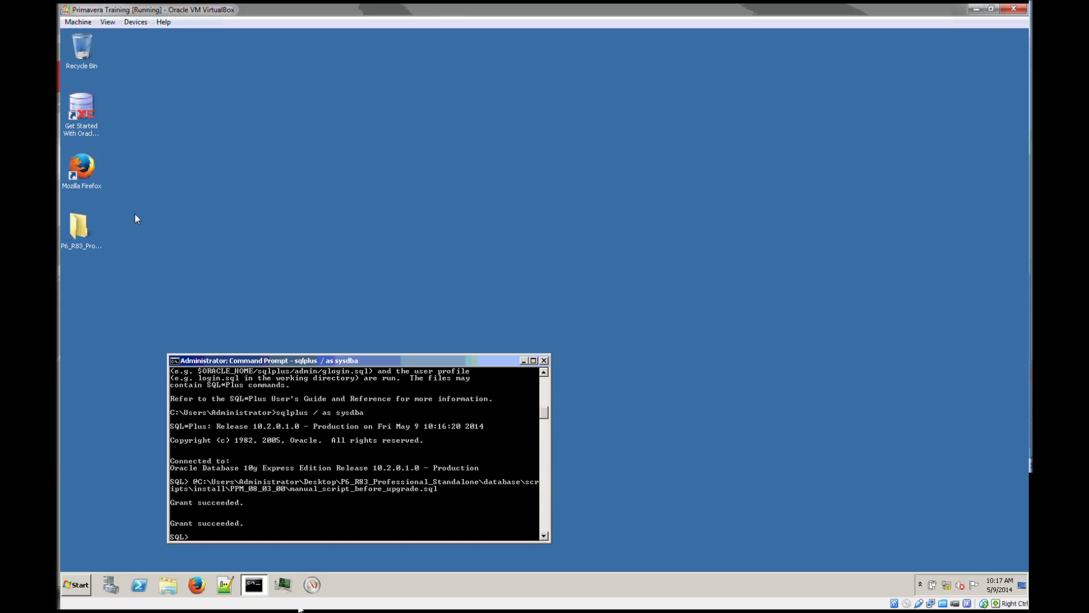
{"action": "double_click", "coordinate": [80, 230]}
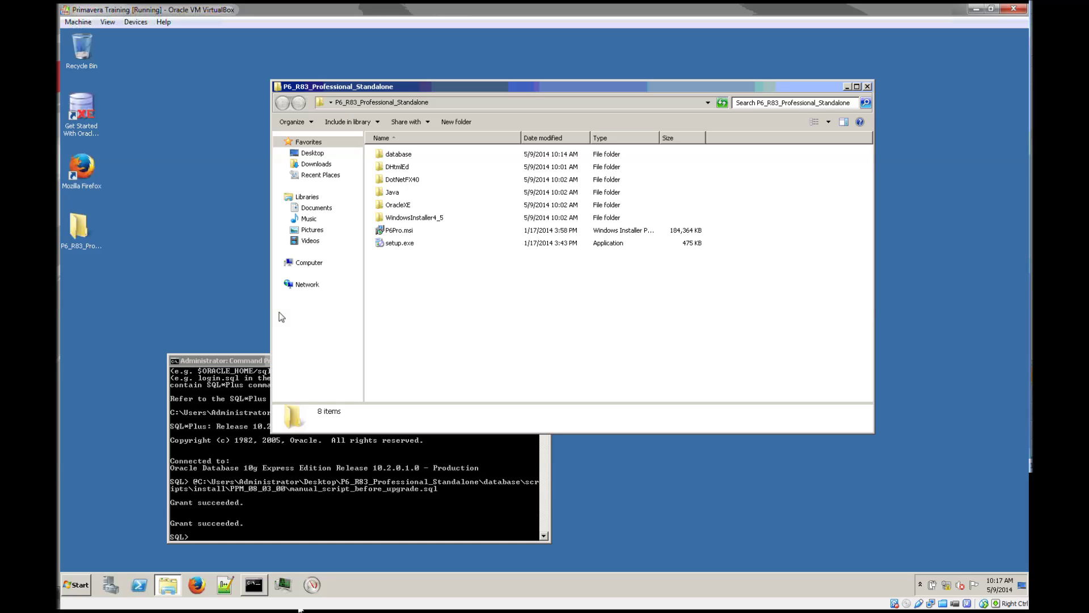
Run setup.exe from P6_R83_Professional_Standalone and move the preparing-to-install message aside.
{"action": "double_click", "coordinate": [398, 244]}
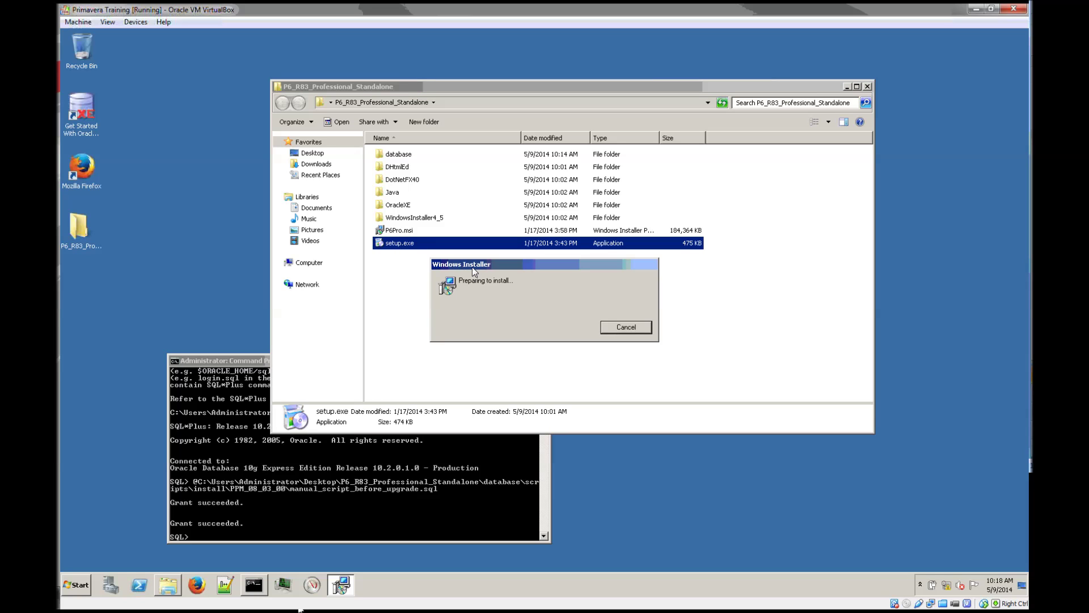
{"action": "left_click_drag", "start_coordinate": [472, 267], "coordinate": [489, 430]}
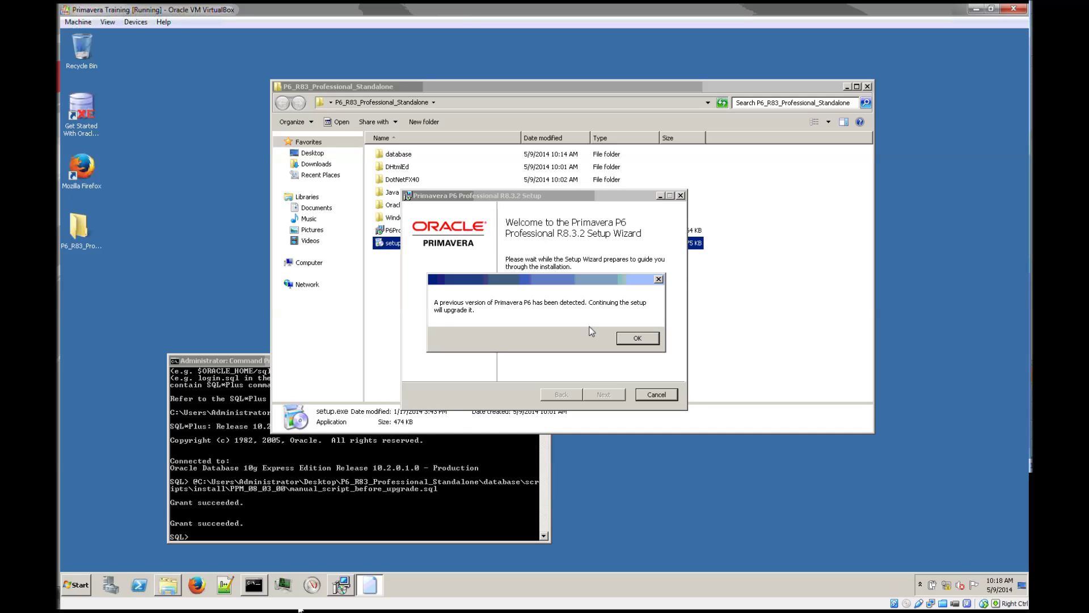
Acknowledge the previous-version upgrade notice and advance to the Choose Setup Type page.
{"action": "left_click", "coordinate": [638, 338]}
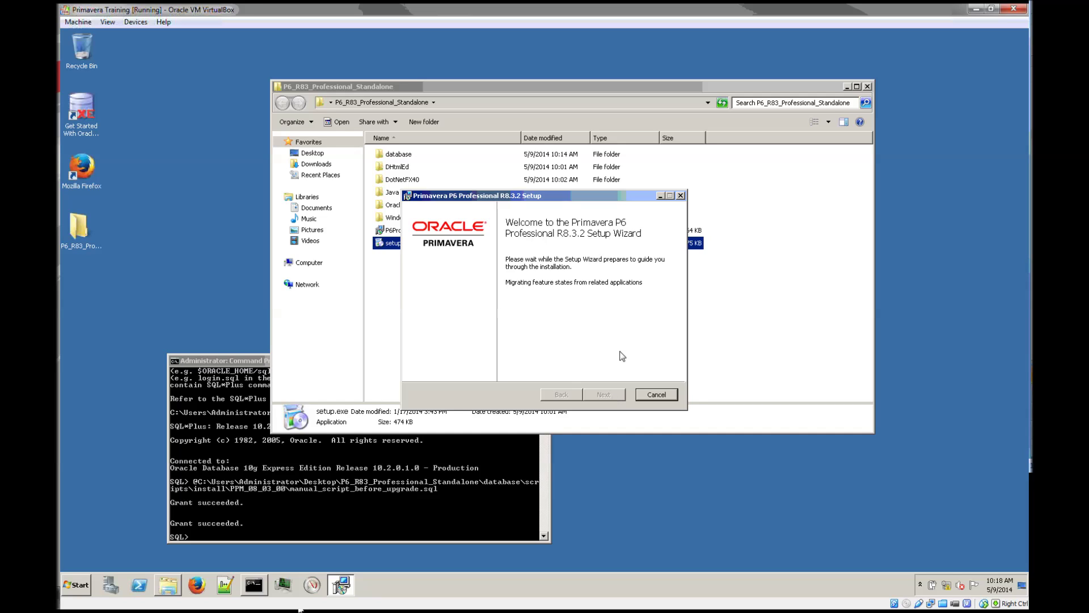
{"action": "left_click", "coordinate": [617, 394]}
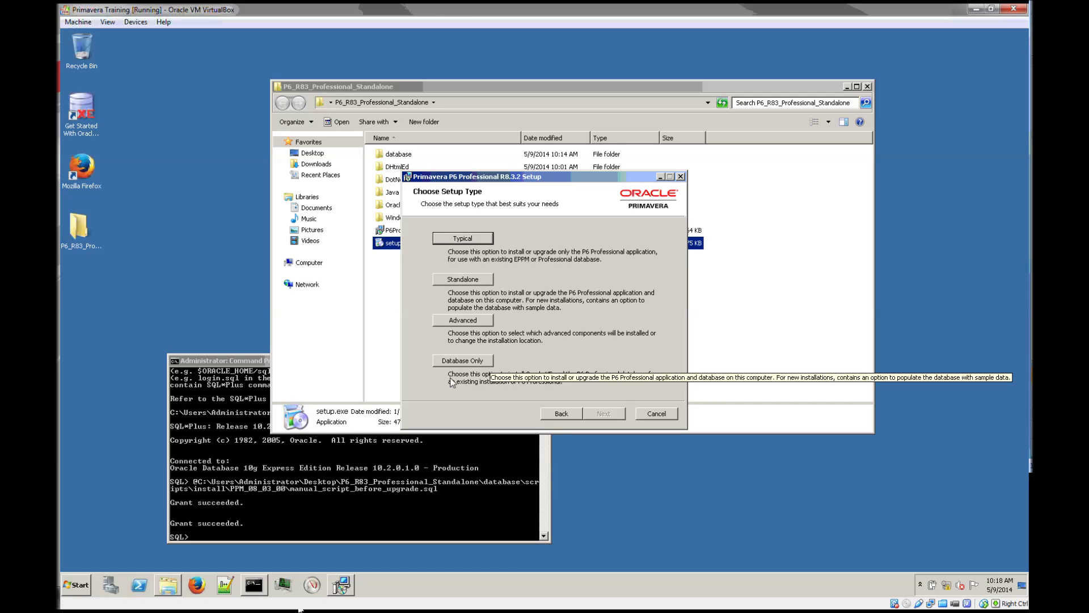
Choose the Typical client-only upgrade and start installing P6 Professional R8.3.2.
{"action": "left_click", "coordinate": [471, 241]}
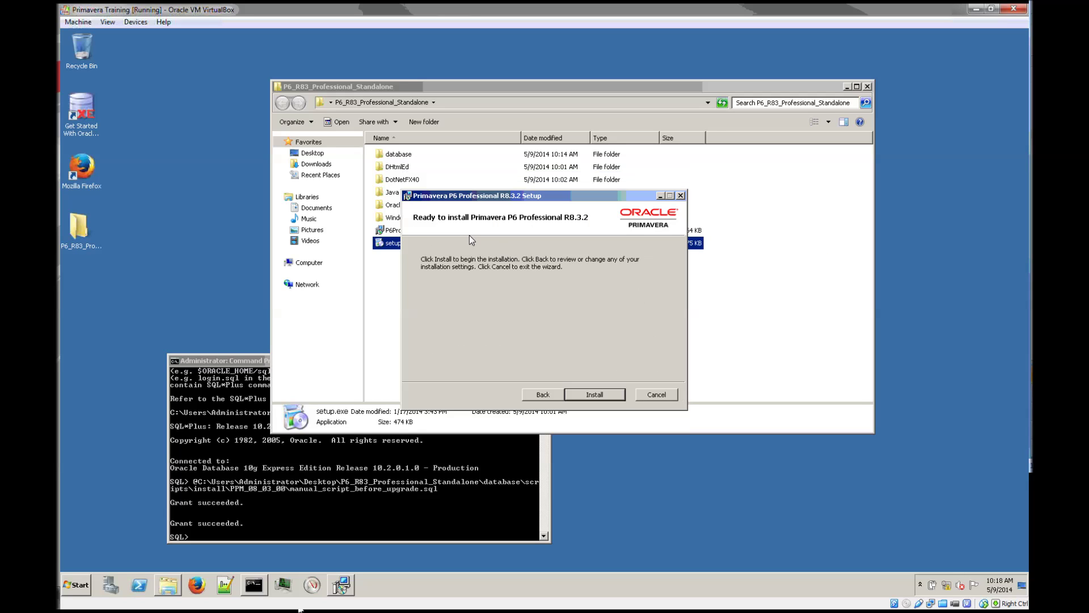
{"action": "left_click", "coordinate": [608, 393]}
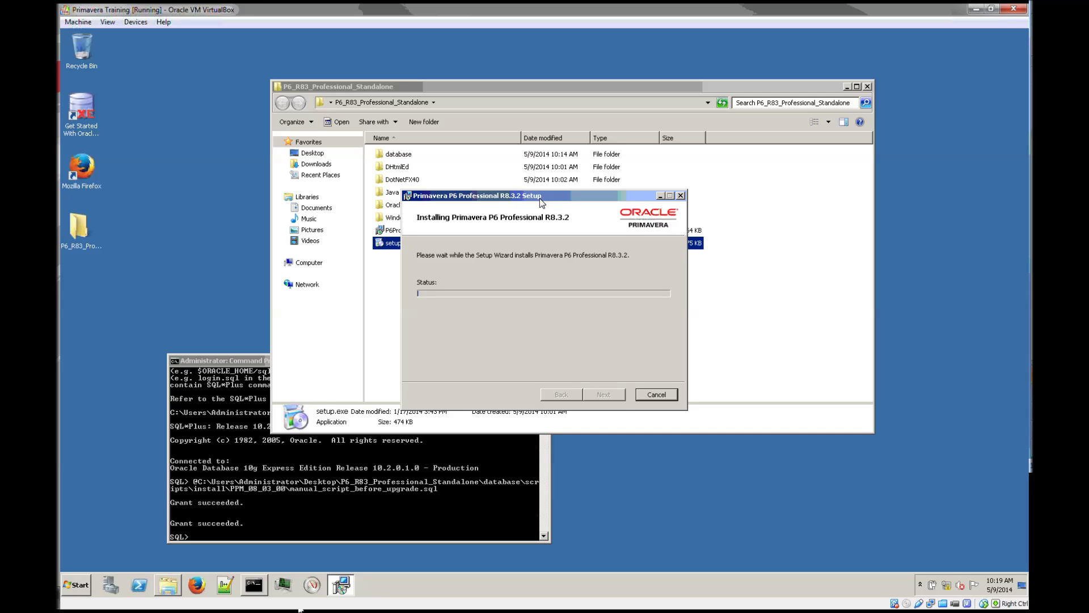
Move the setup window aside, let the R8.3.2 installation complete, then close the wizard.
{"action": "left_click_drag", "start_coordinate": [540, 199], "coordinate": [655, 292]}
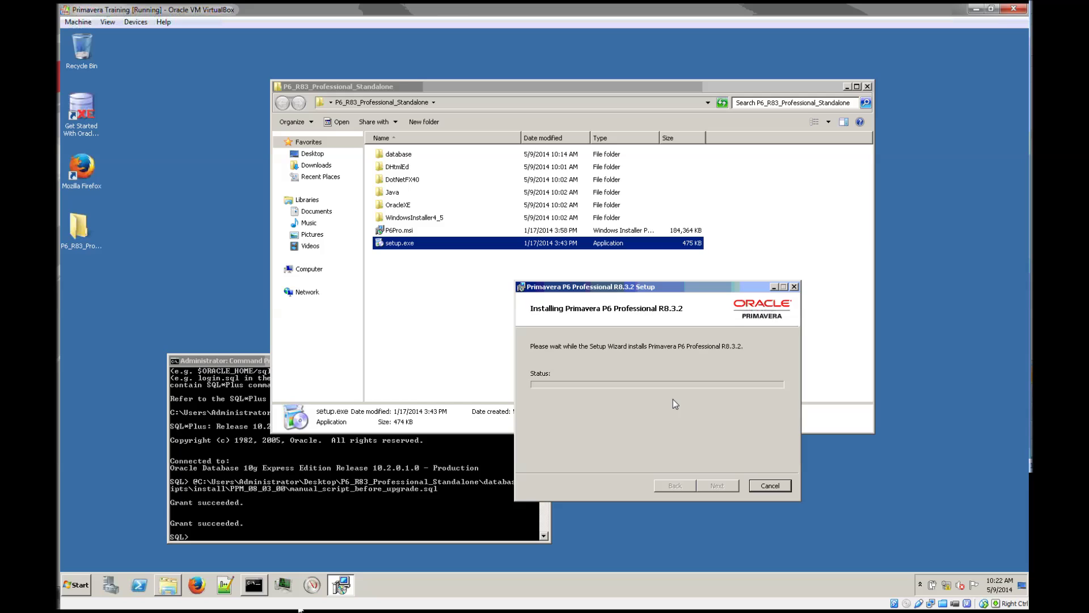
{"action": "left_click", "coordinate": [729, 486]}
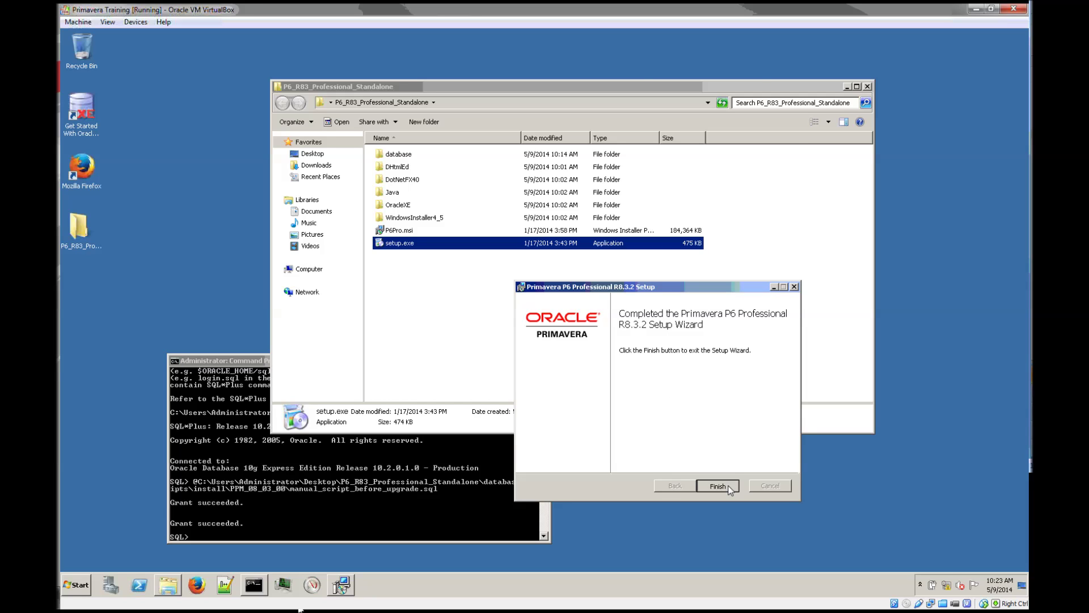
Launch P6 Professional R8.3.2 from the Start menu and log in to PMDB with the password.
{"action": "left_click", "coordinate": [76, 584]}
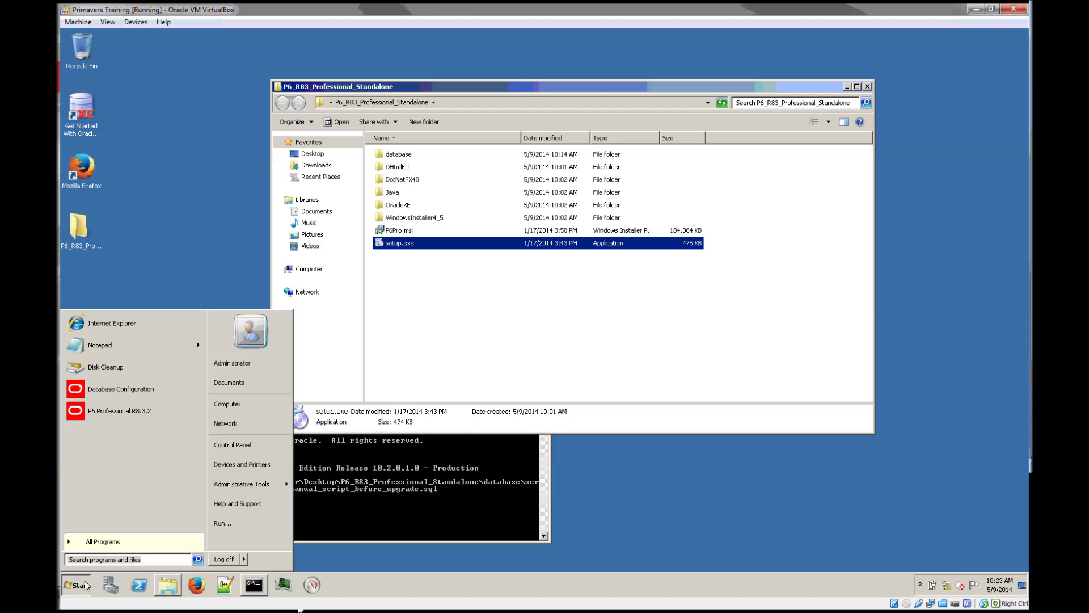
{"action": "left_click", "coordinate": [117, 410]}
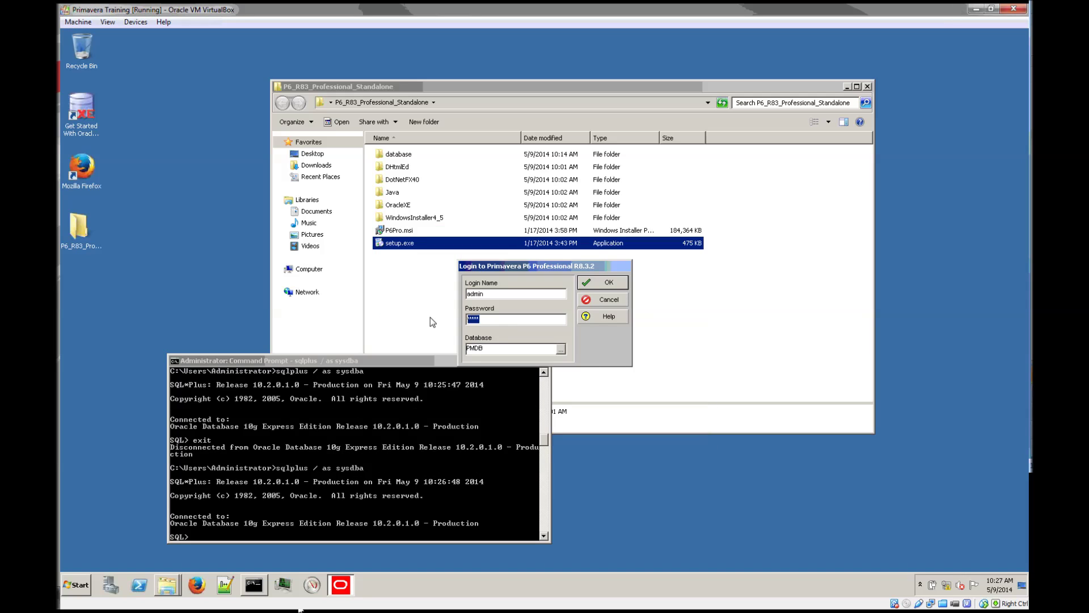
{"action": "type", "text": "dmi"}
{"action": "left_click", "coordinate": [617, 282]}
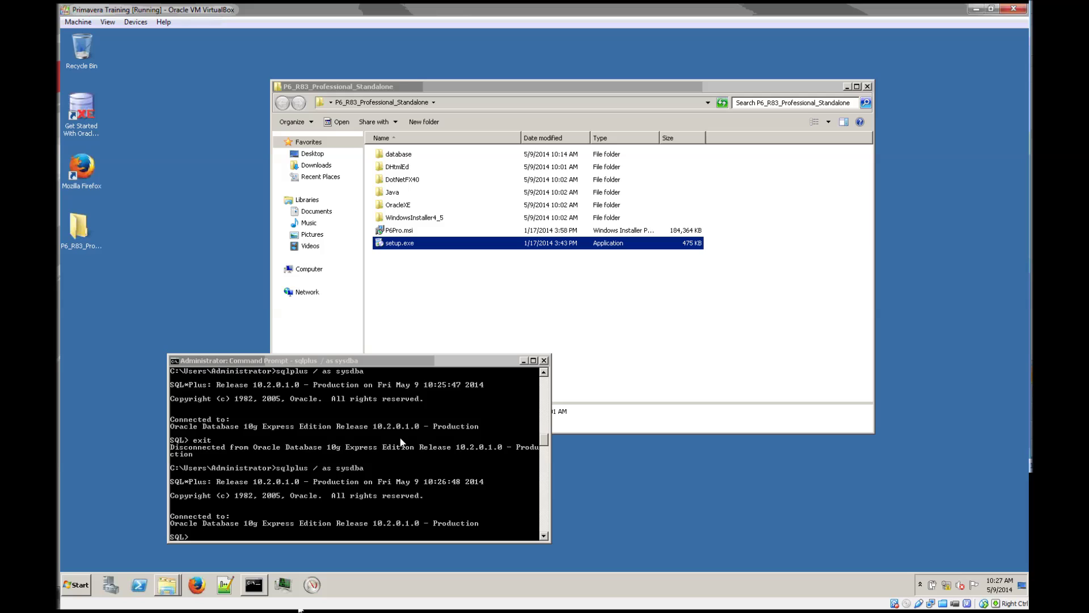
Minimize the installer folder, dismiss the industry warning, and confirm Release 8.3.2 (Build 8841) in Help > About.
{"action": "left_click", "coordinate": [846, 88]}
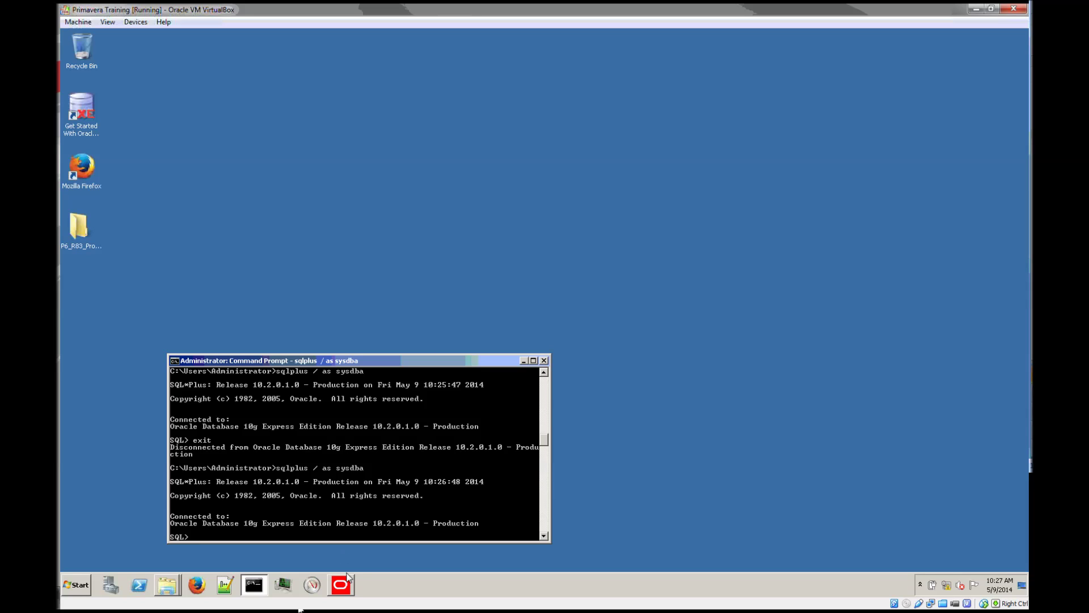
{"action": "mouse_move", "coordinate": [344, 587]}
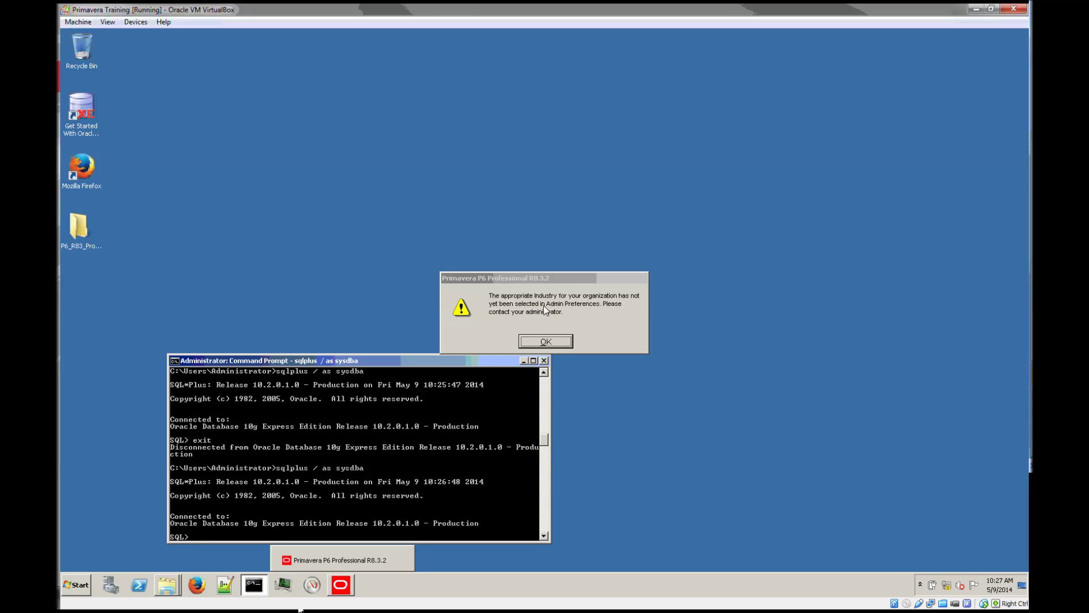
{"action": "left_click", "coordinate": [542, 341]}
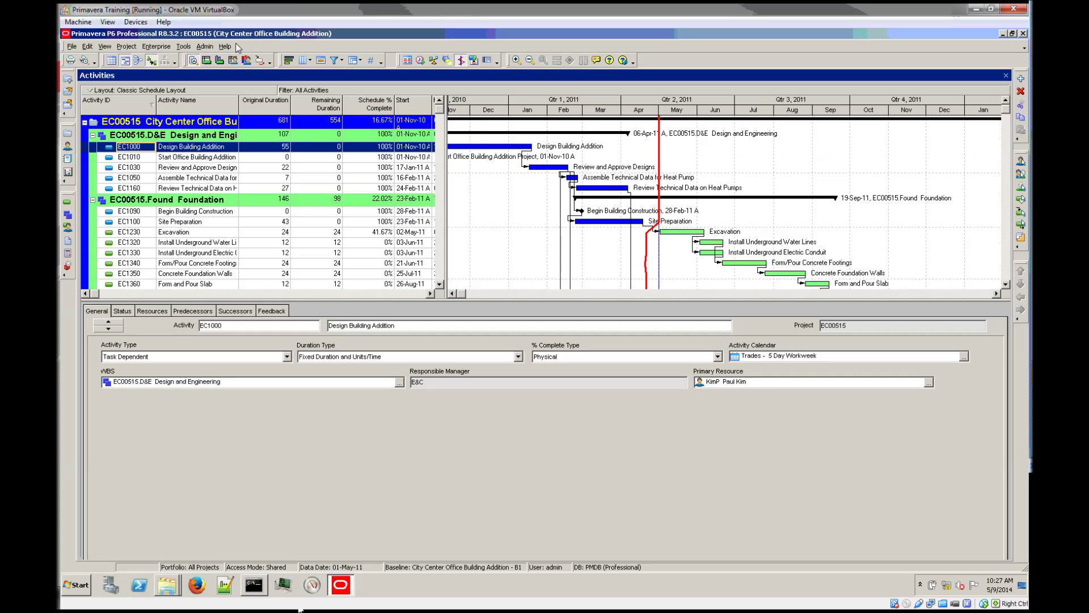
{"action": "left_click", "coordinate": [226, 47]}
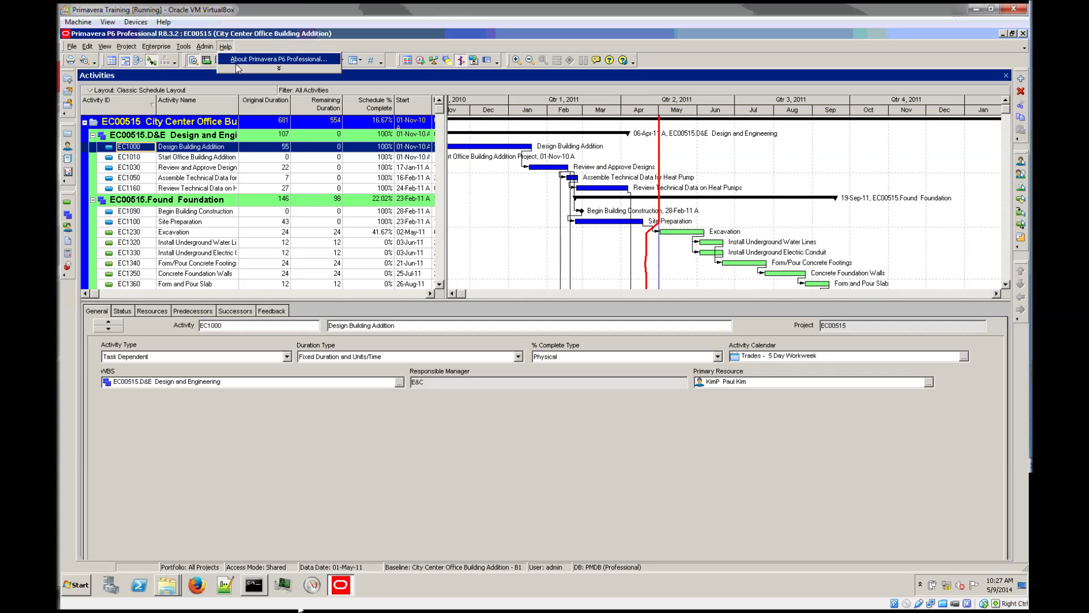
{"action": "left_click", "coordinate": [267, 70]}
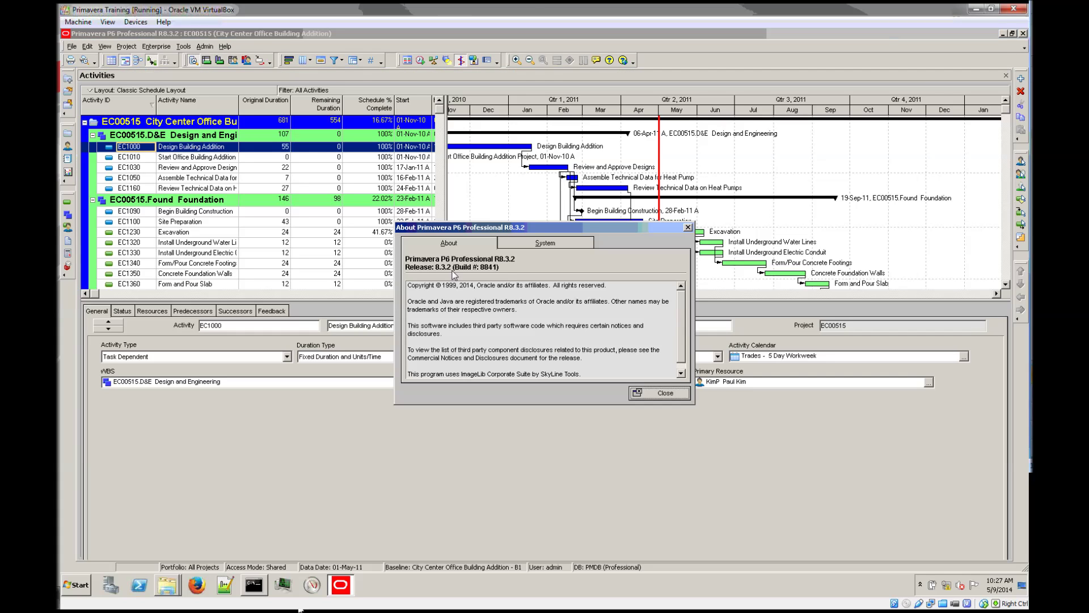